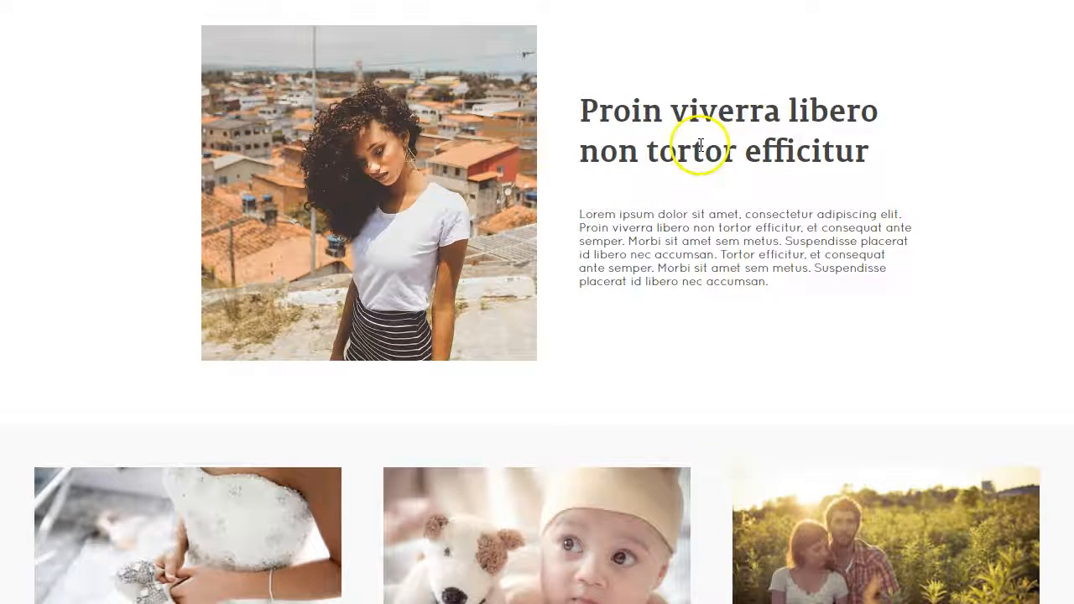
# Step: Look through the Adeline Photography sample page from header slideshow to contact section, including the wedding album in the portfolio
pyautogui.scroll(2, 669, 328)
pyautogui.scroll(6, 667, 327)
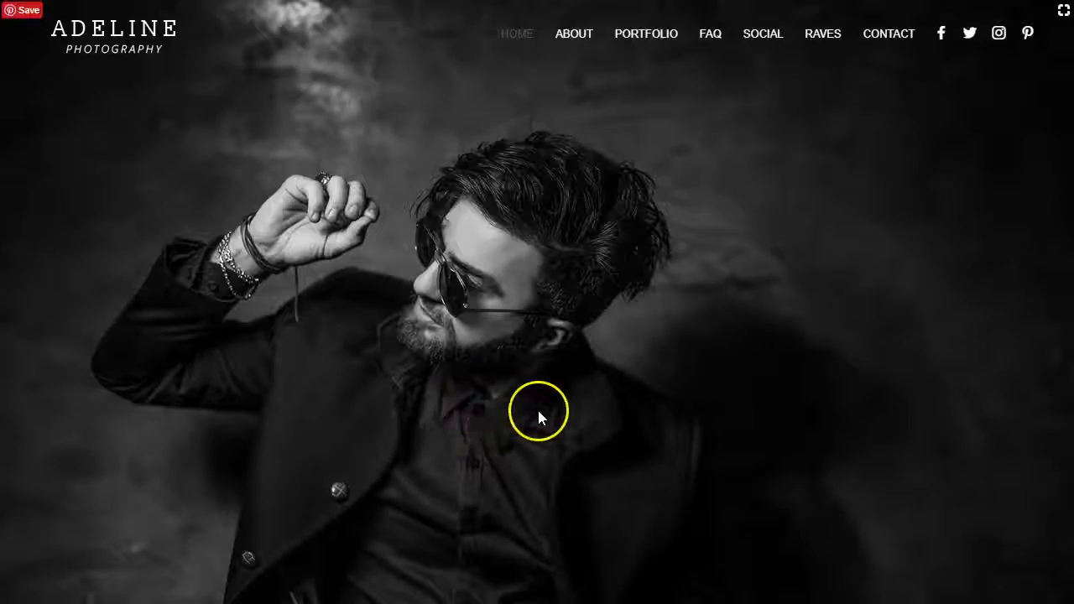
pyautogui.scroll(-12, 538, 417)
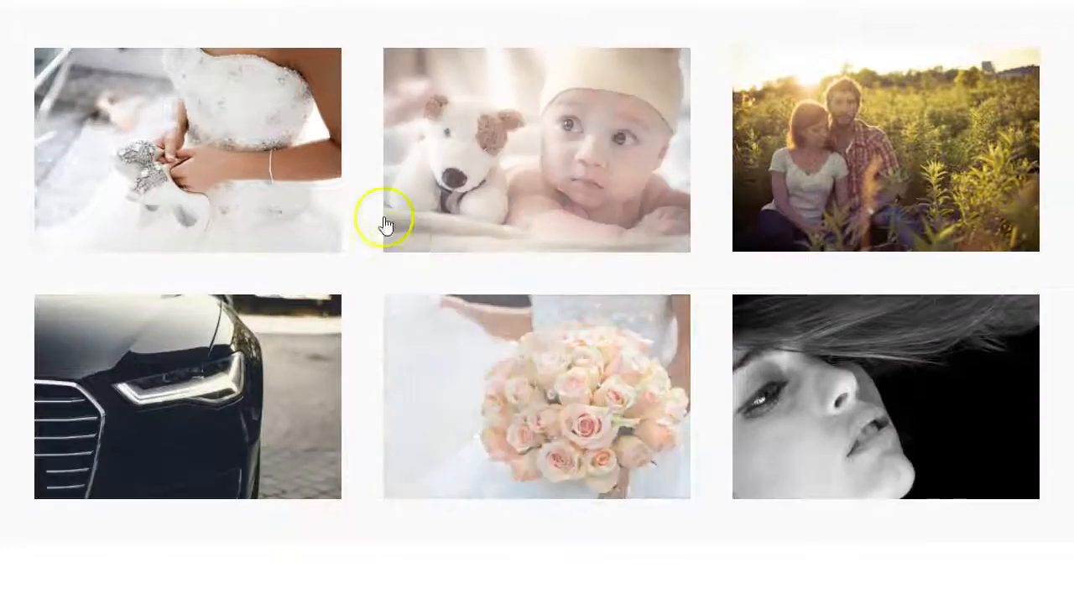
pyautogui.click(220, 165)
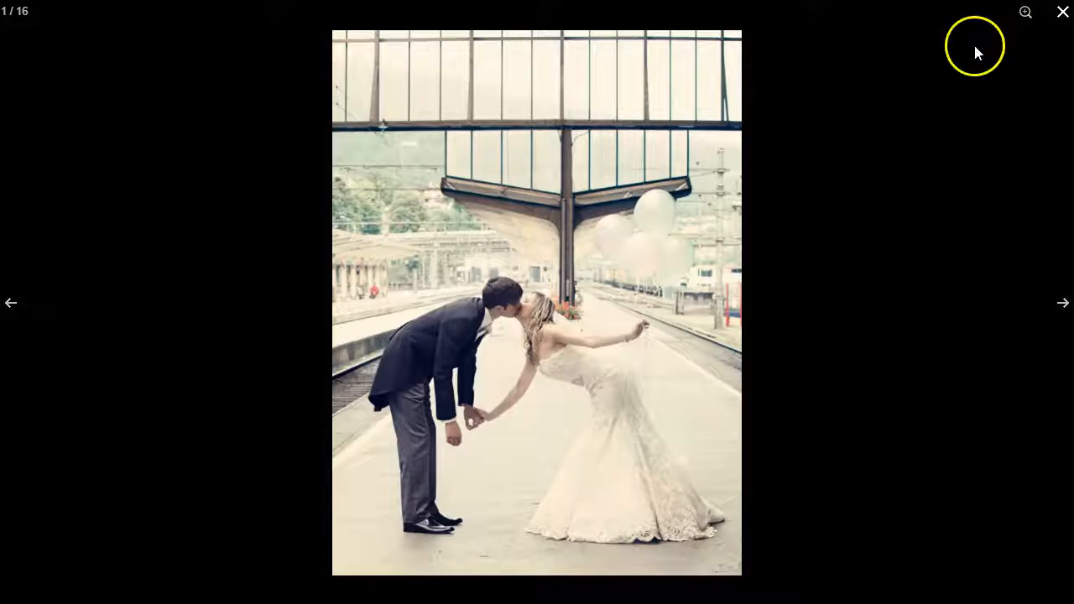
pyautogui.click(1063, 12)
pyautogui.scroll(-5, 681, 317)
pyautogui.scroll(-6, 682, 317)
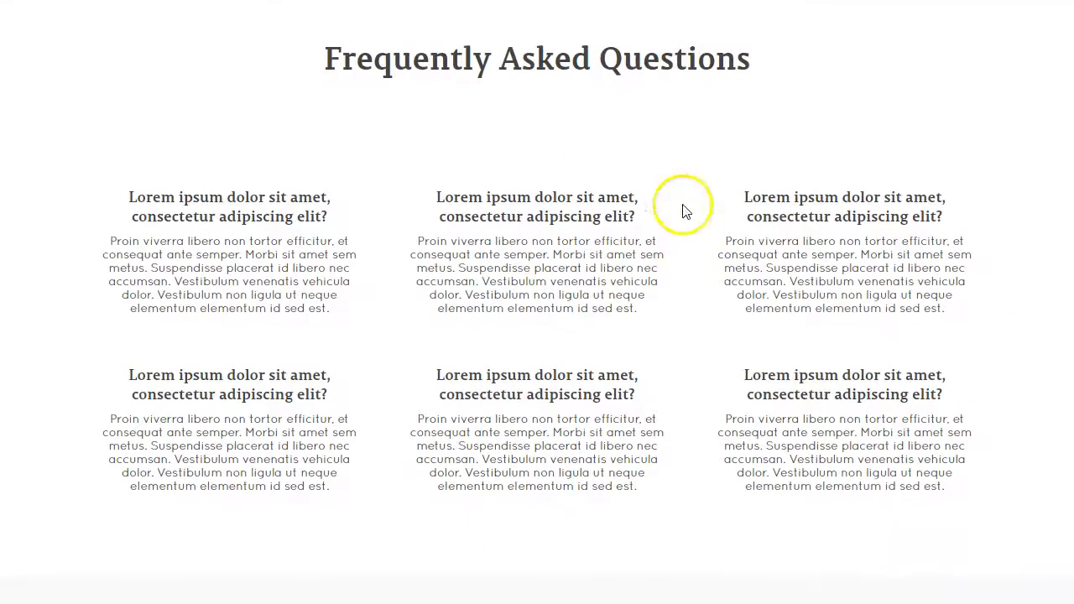
pyautogui.scroll(-15, 554, 351)
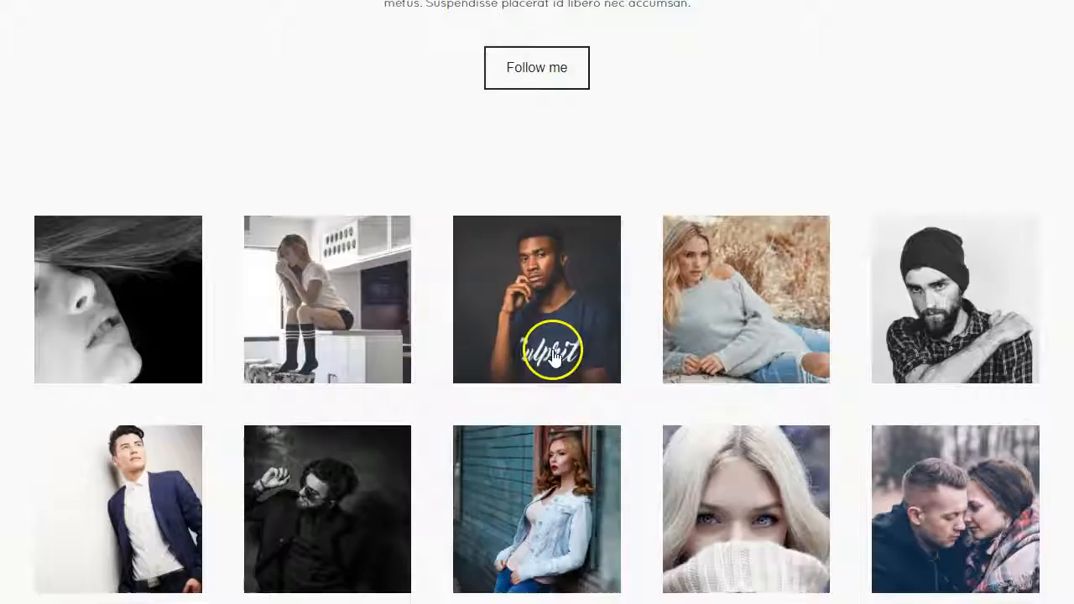
pyautogui.scroll(-2, 554, 353)
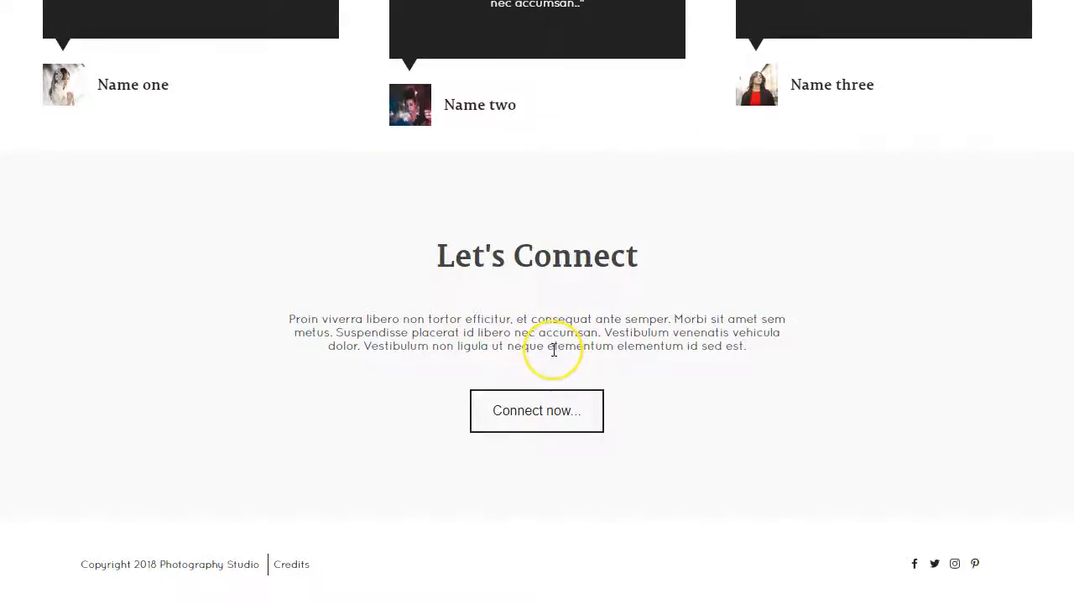
pyautogui.scroll(20, 554, 351)
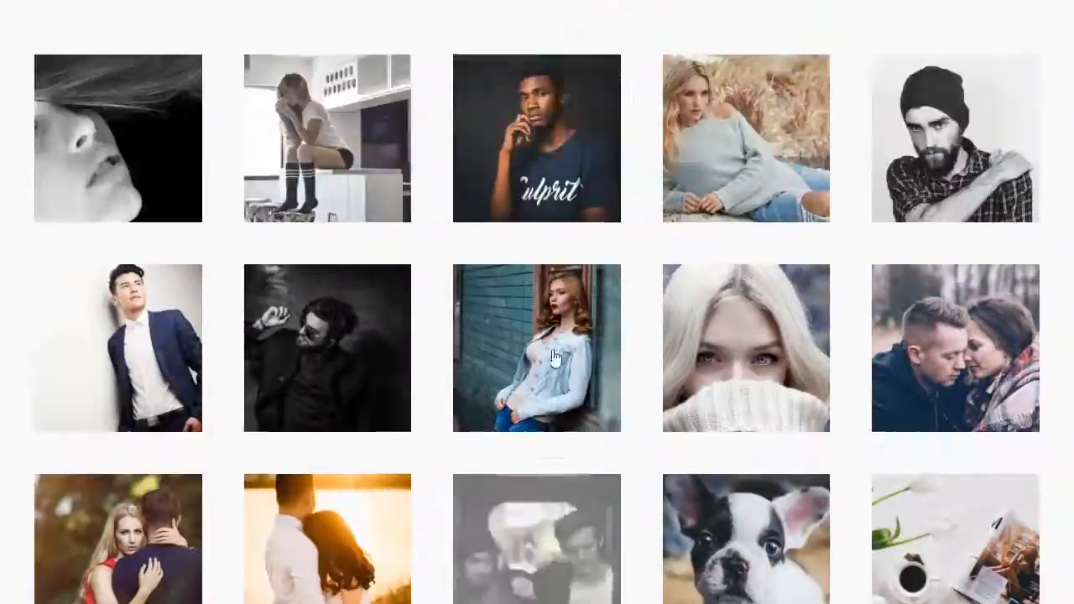
pyautogui.scroll(12, 554, 351)
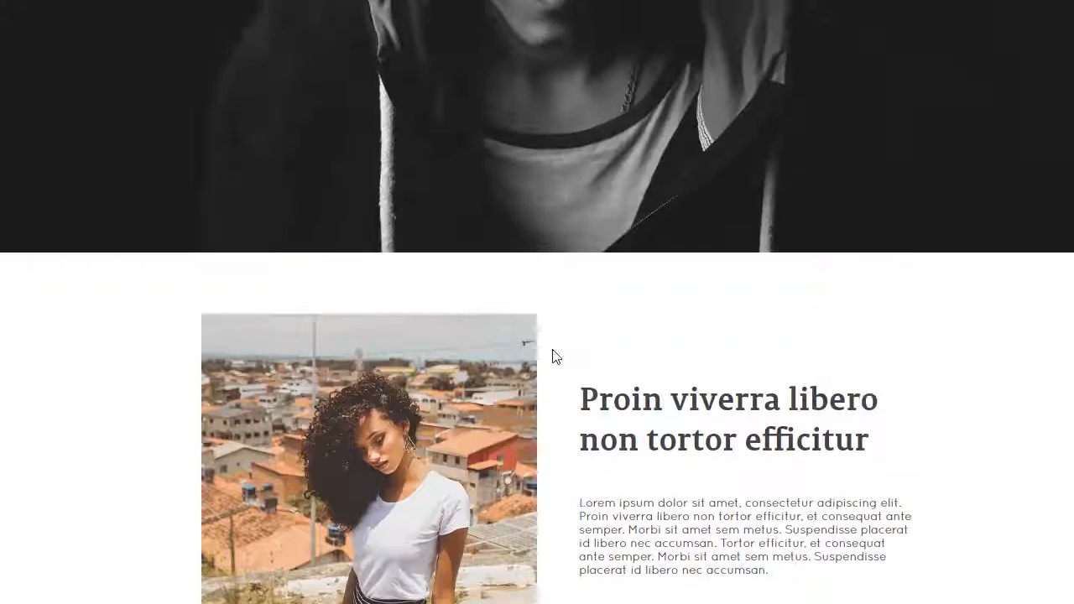
pyautogui.scroll(-4, 553, 349)
pyautogui.scroll(-1, 552, 356)
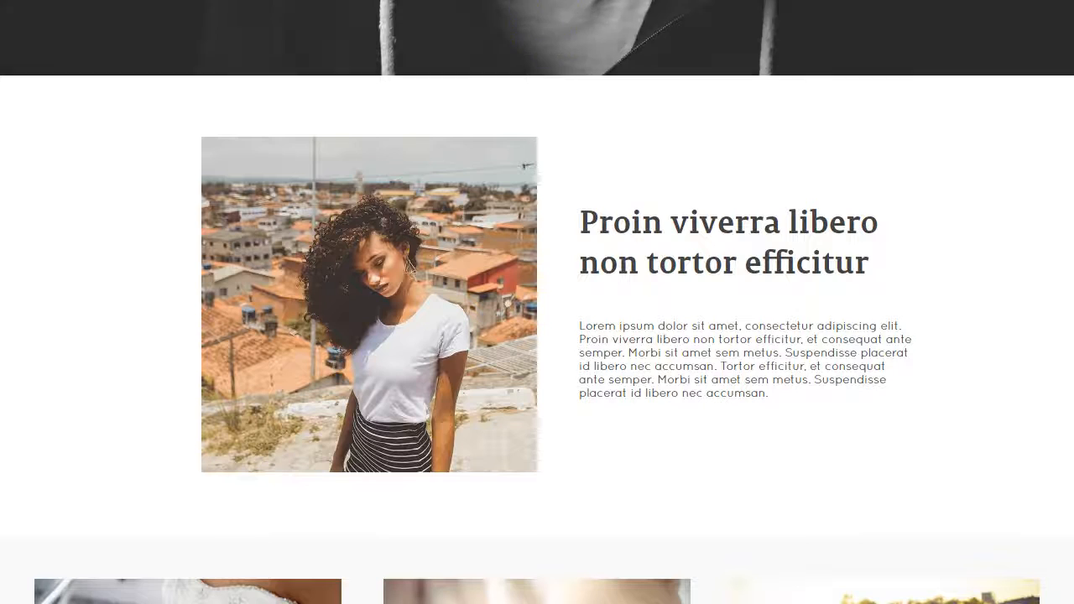
pyautogui.scroll(6, 670, 300)
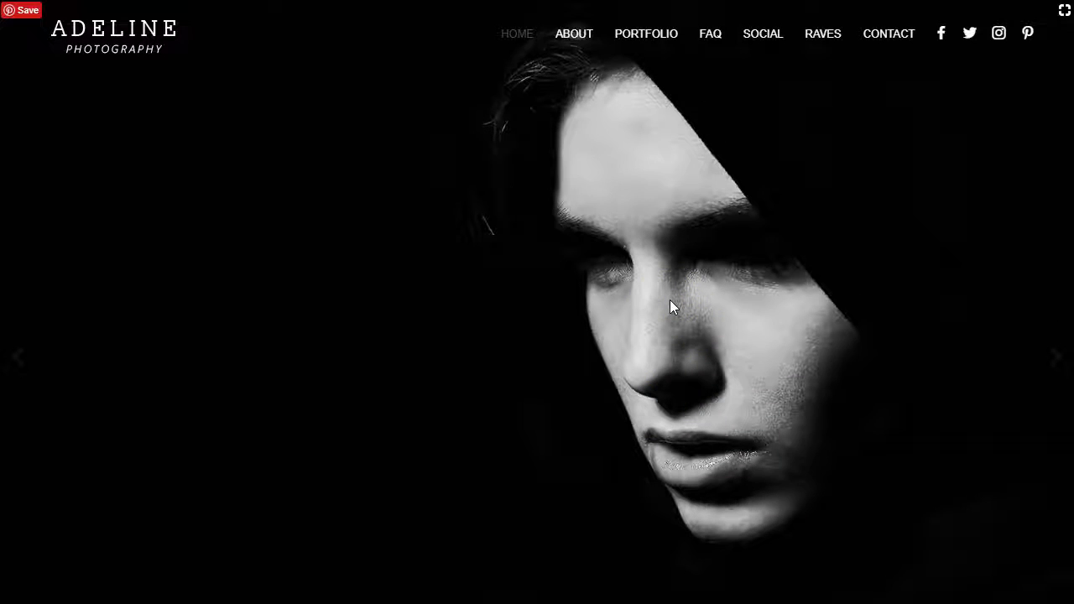
pyautogui.scroll(-6, 670, 300)
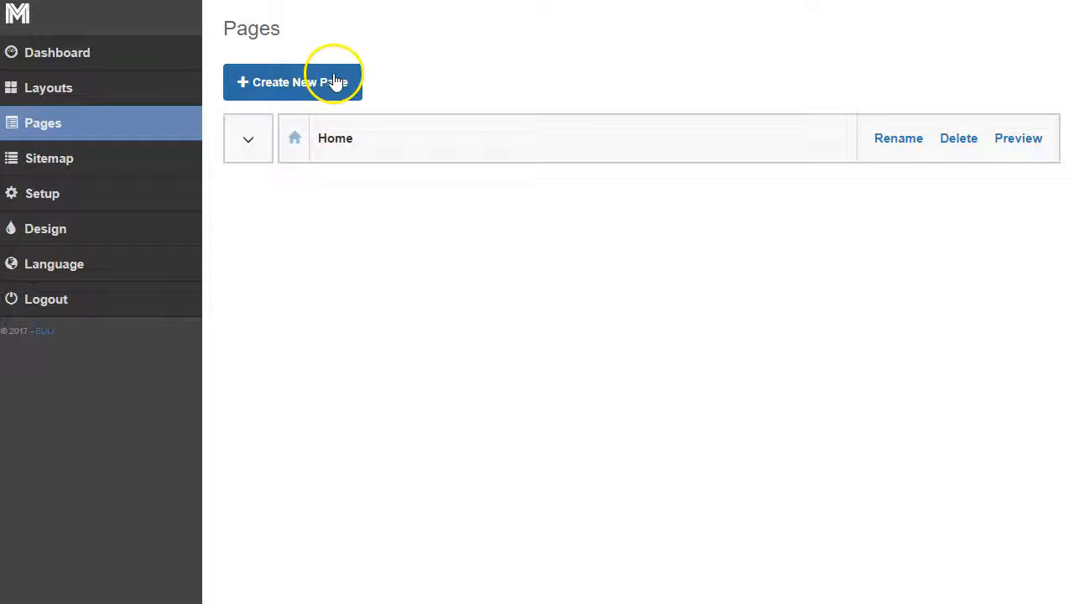
# Step: Create a new page titled "test"
pyautogui.click(334, 86)
pyautogui.click(401, 294)
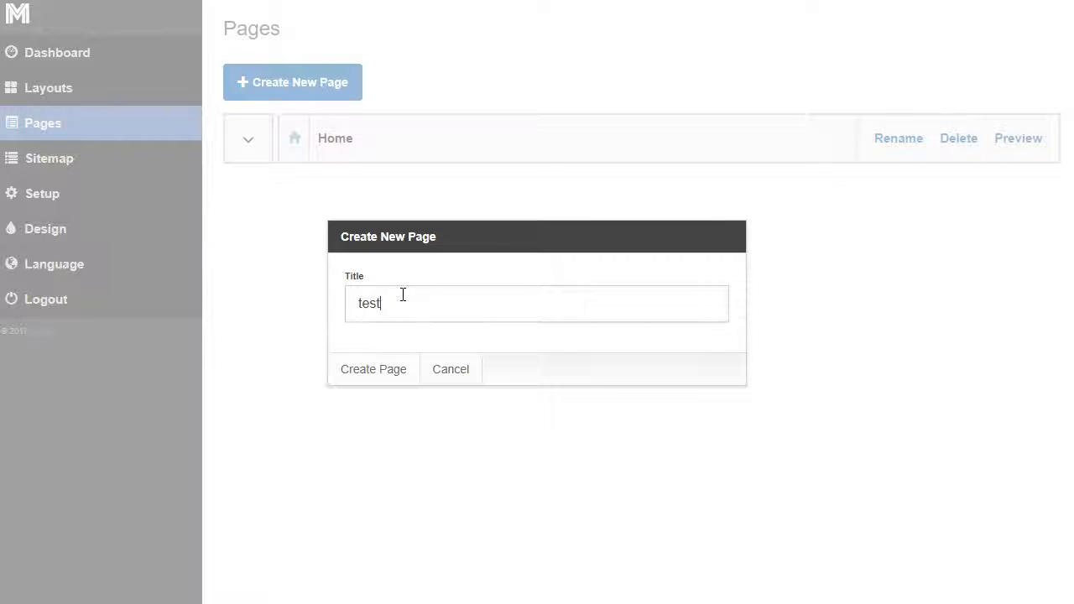
pyautogui.click(384, 372)
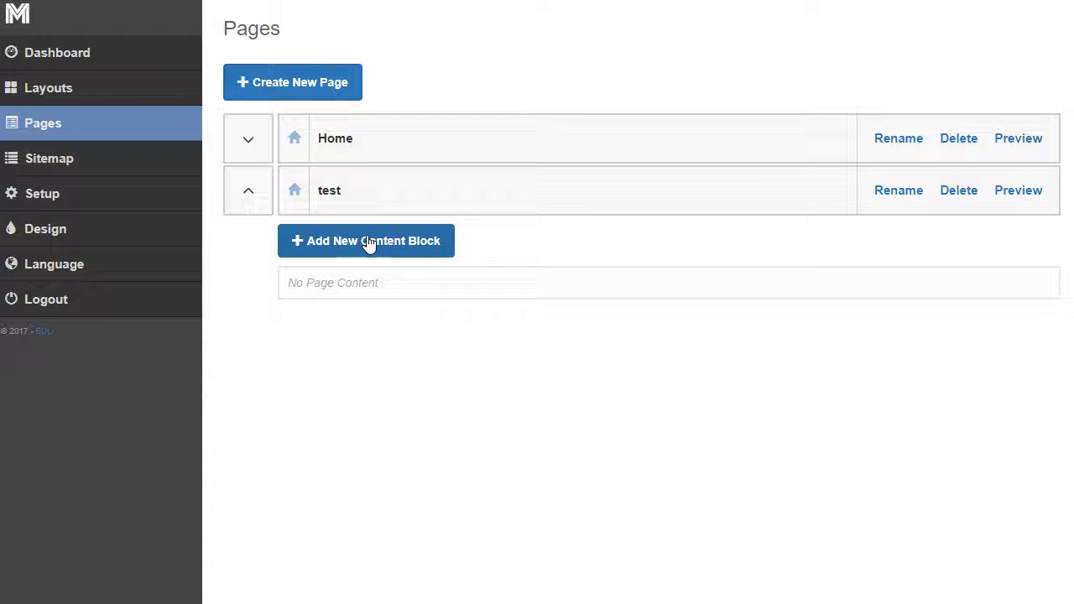
# Step: Add a Page Blocks content block with the navigation label "top image text" to the test page
pyautogui.click(370, 241)
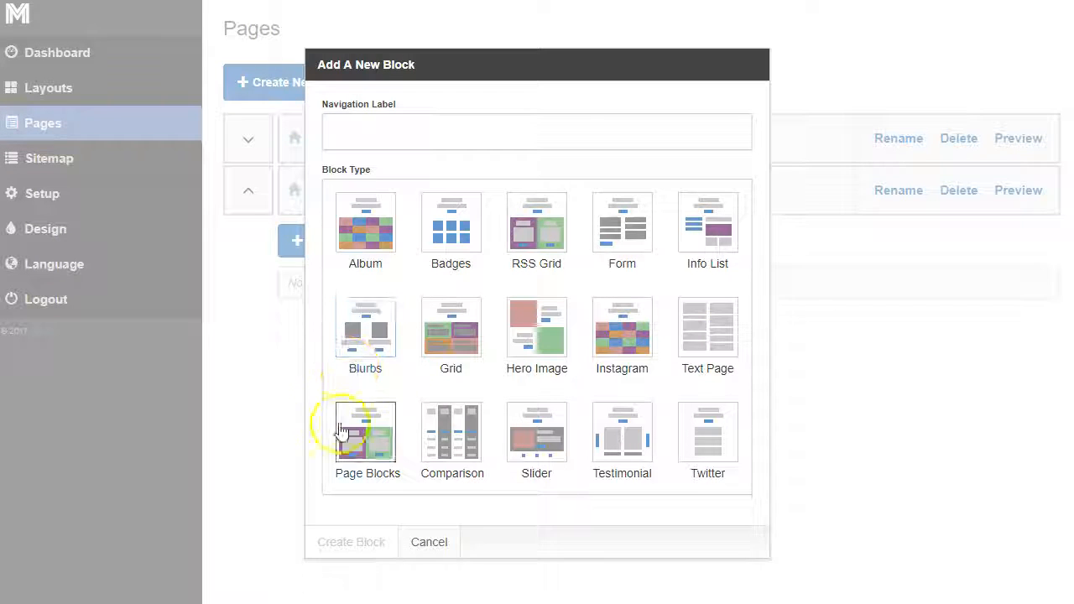
pyautogui.click(346, 137)
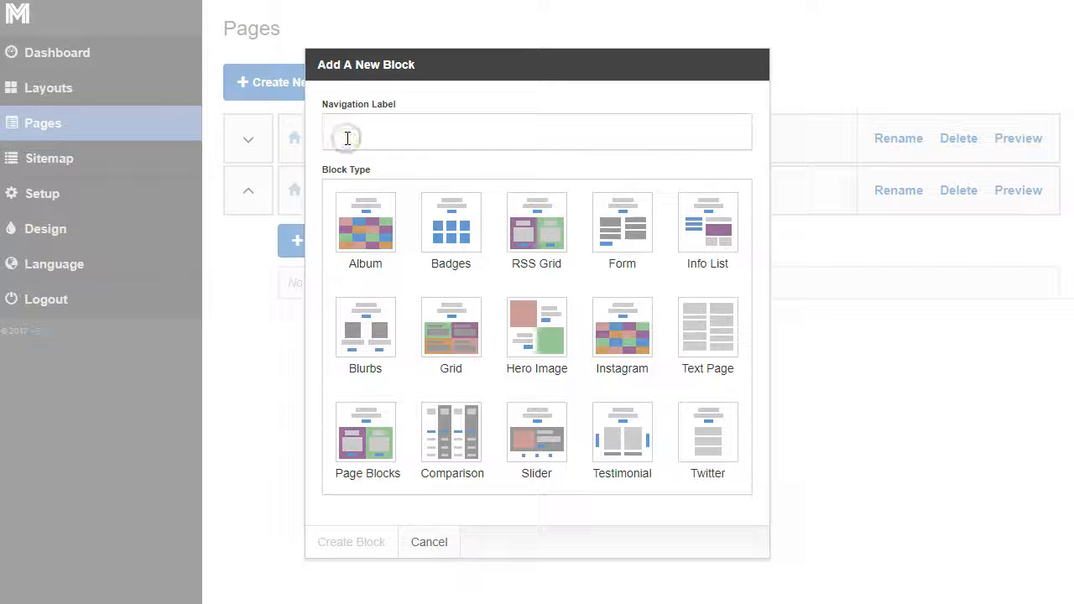
pyautogui.write('top image text')
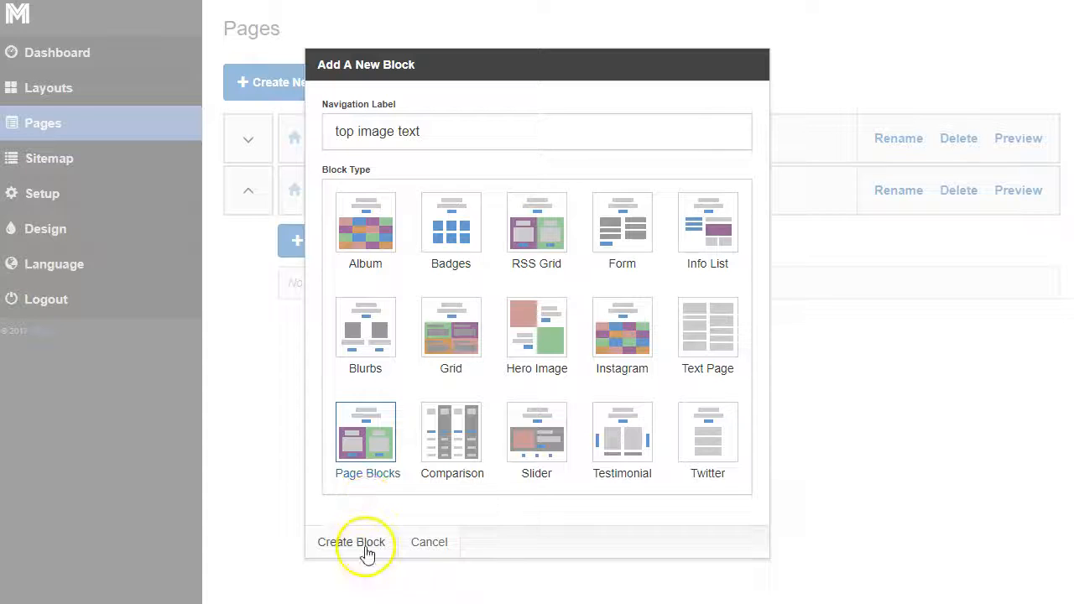
pyautogui.click(351, 542)
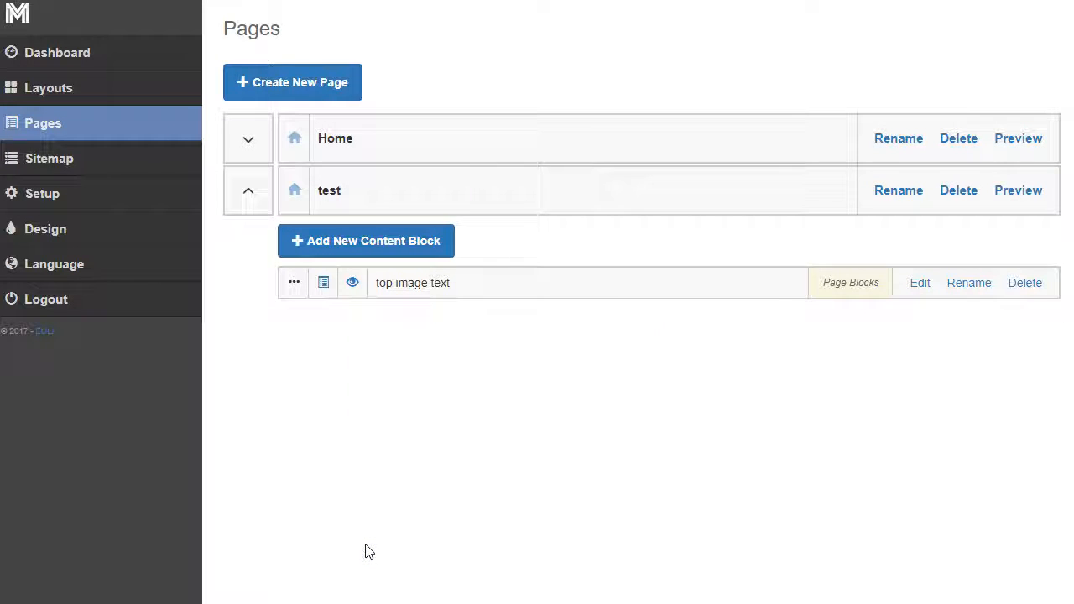
# Step: Start a new entry in the top image text block, labelled "top image", with background color #222222 and background opacity 51
pyautogui.click(921, 285)
pyautogui.click(311, 155)
pyautogui.click(230, 81)
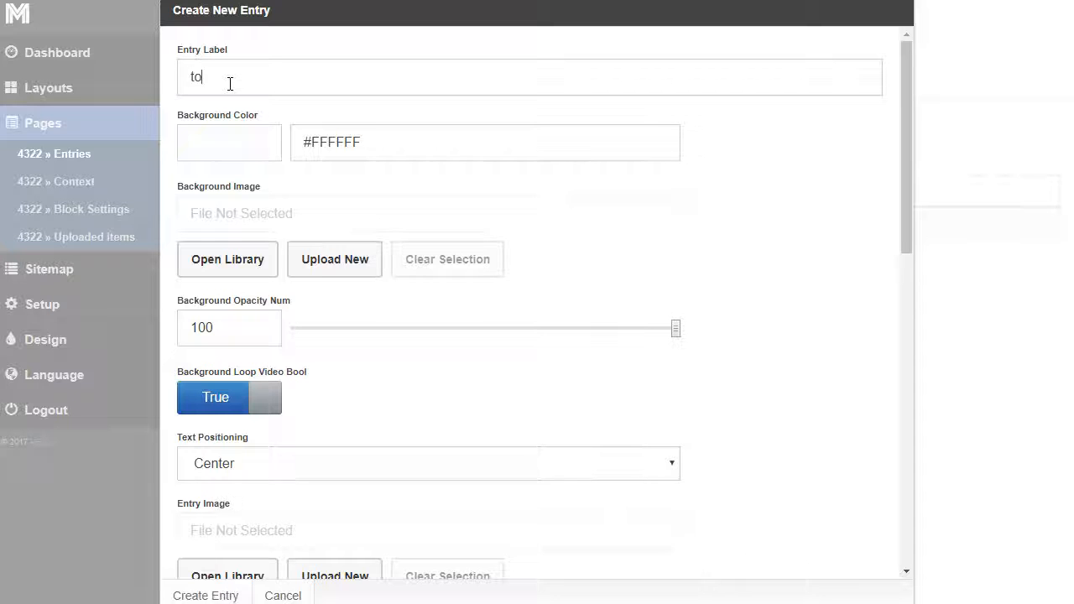
pyautogui.click(382, 145)
pyautogui.moveTo(321, 145); pyautogui.dragTo(313, 145)
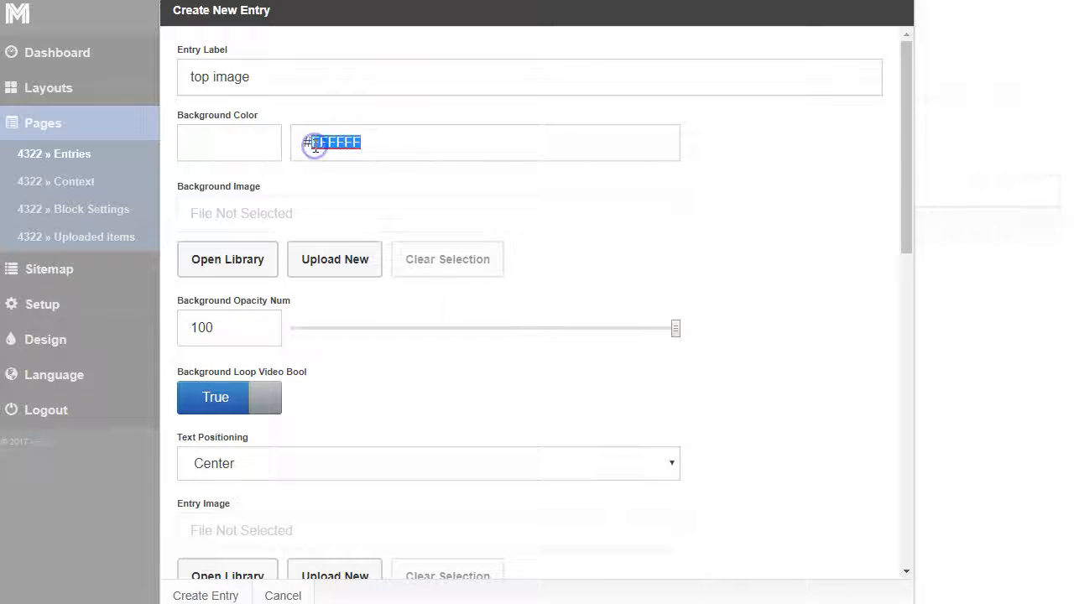
pyautogui.write('222222')
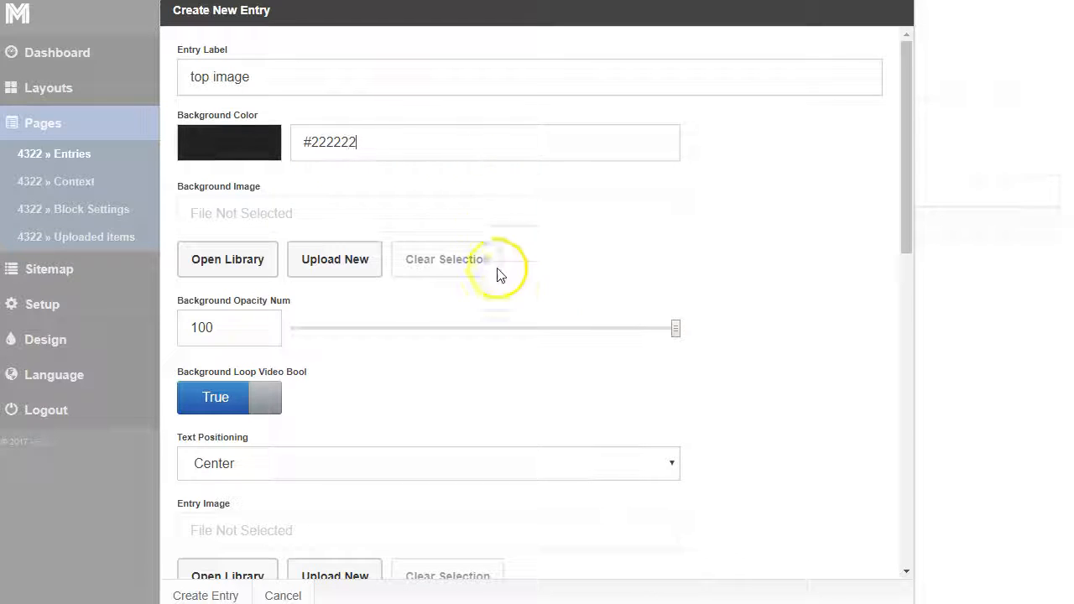
pyautogui.moveTo(676, 334); pyautogui.dragTo(455, 336)
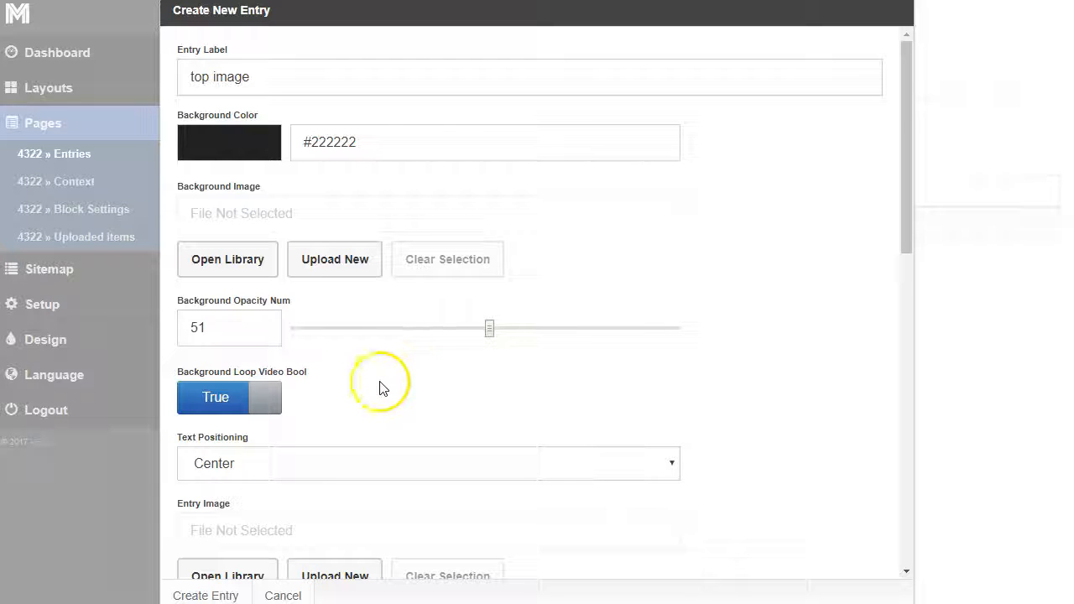
# Step: Keep the entry's text positioning at Center and upload building-1600x1200 as the entry image
pyautogui.scroll(-1, 367, 403)
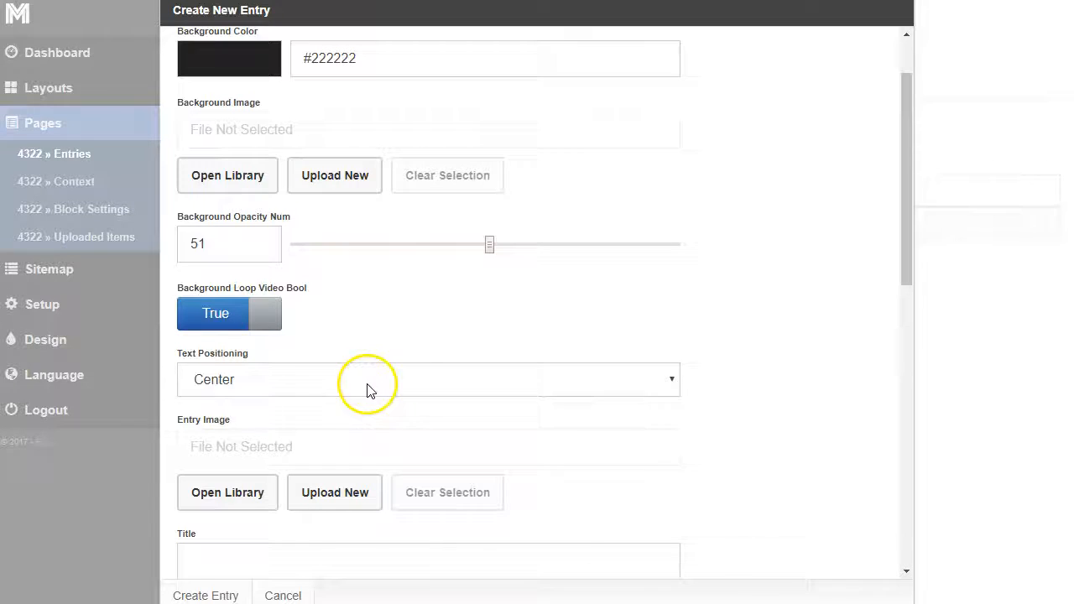
pyautogui.click(369, 382)
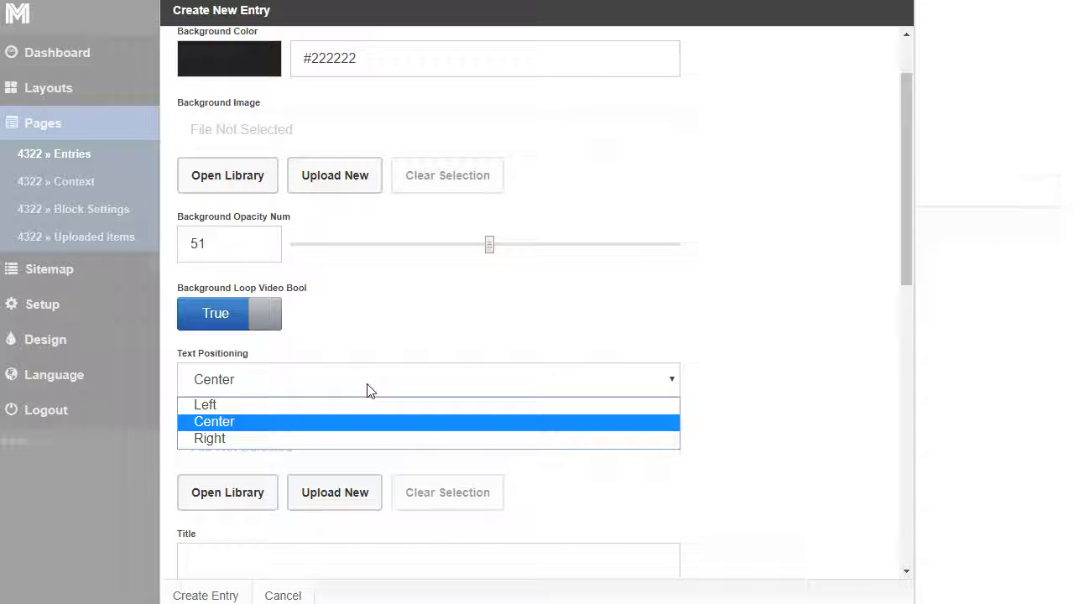
pyautogui.click(368, 384)
pyautogui.scroll(-2, 343, 446)
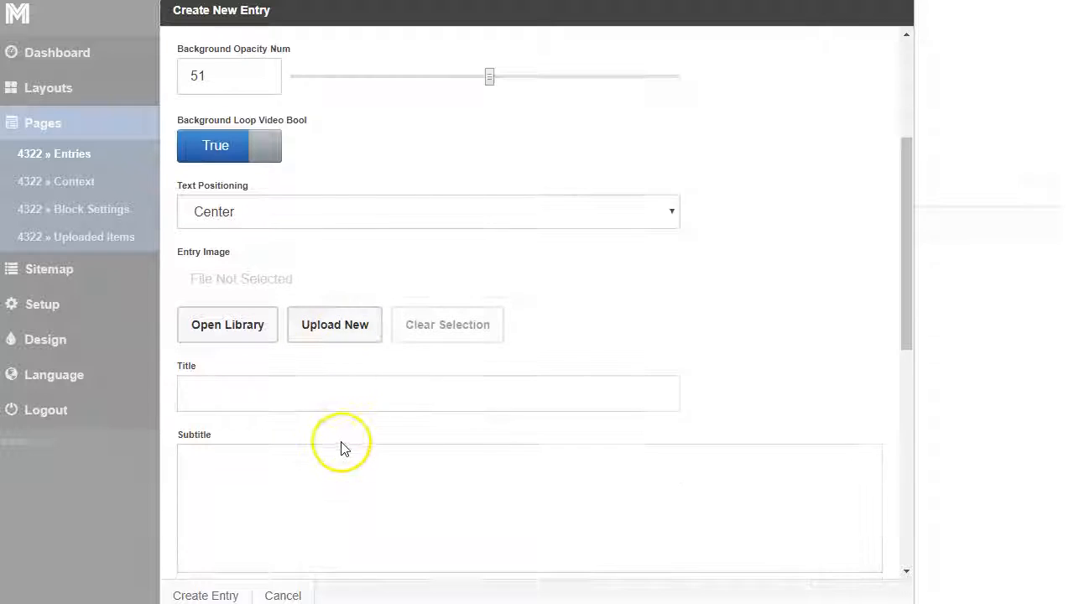
pyautogui.click(339, 333)
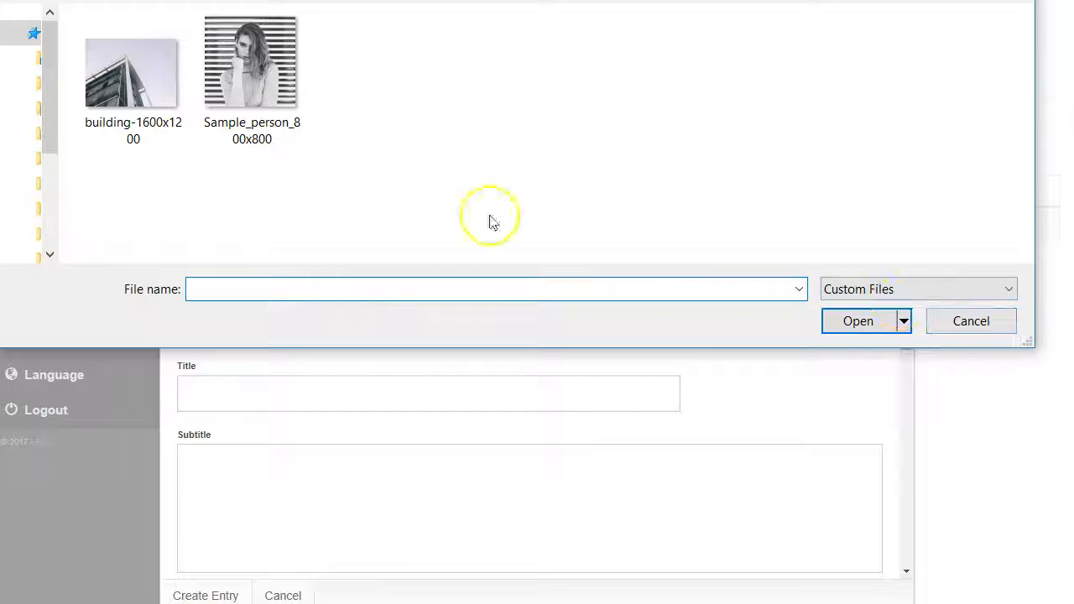
pyautogui.click(134, 141)
pyautogui.click(876, 319)
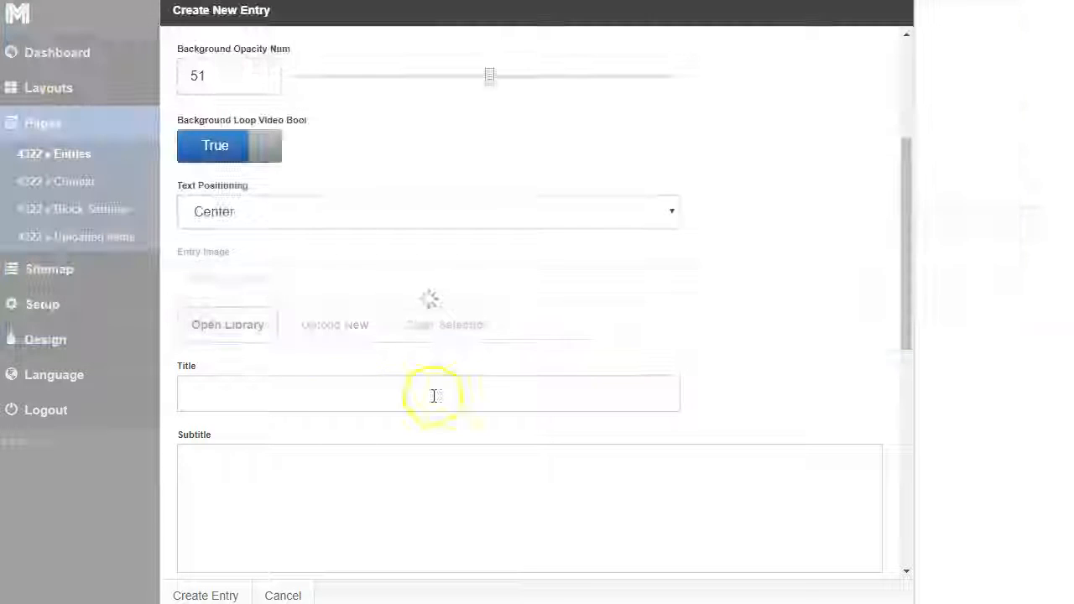
# Step: Upload building-1600x1200 as the entry's background image and clear the entry image selection
pyautogui.scroll(2, 372, 361)
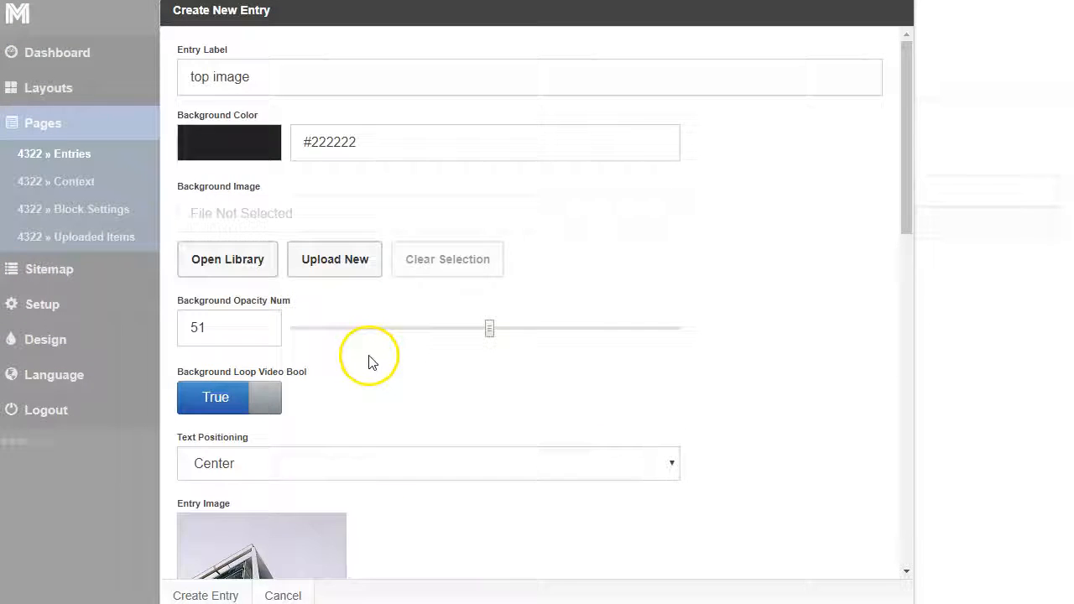
pyautogui.click(339, 260)
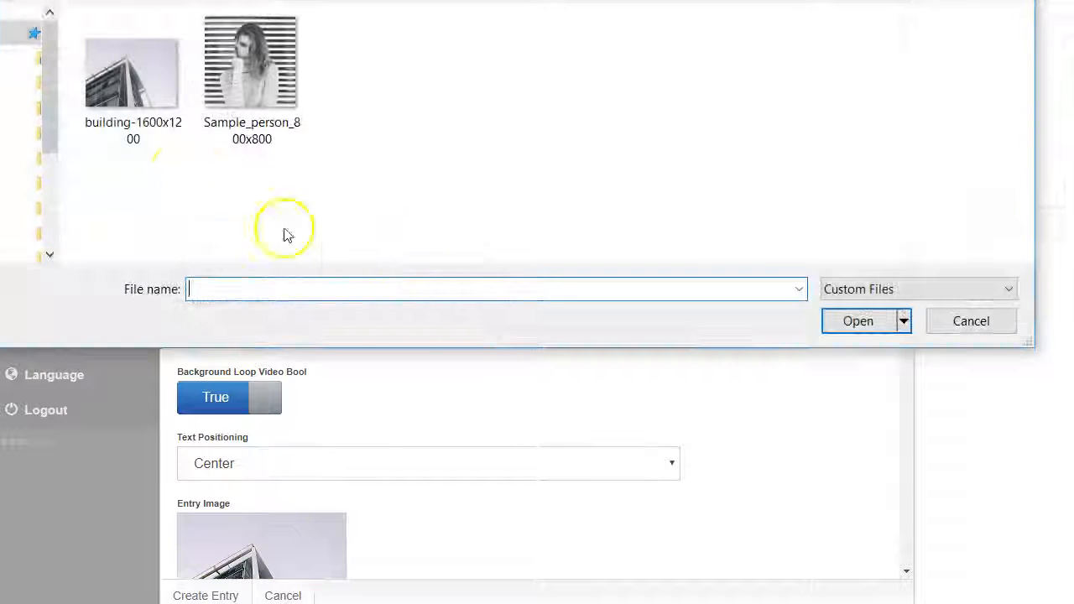
pyautogui.click(139, 98)
pyautogui.click(858, 324)
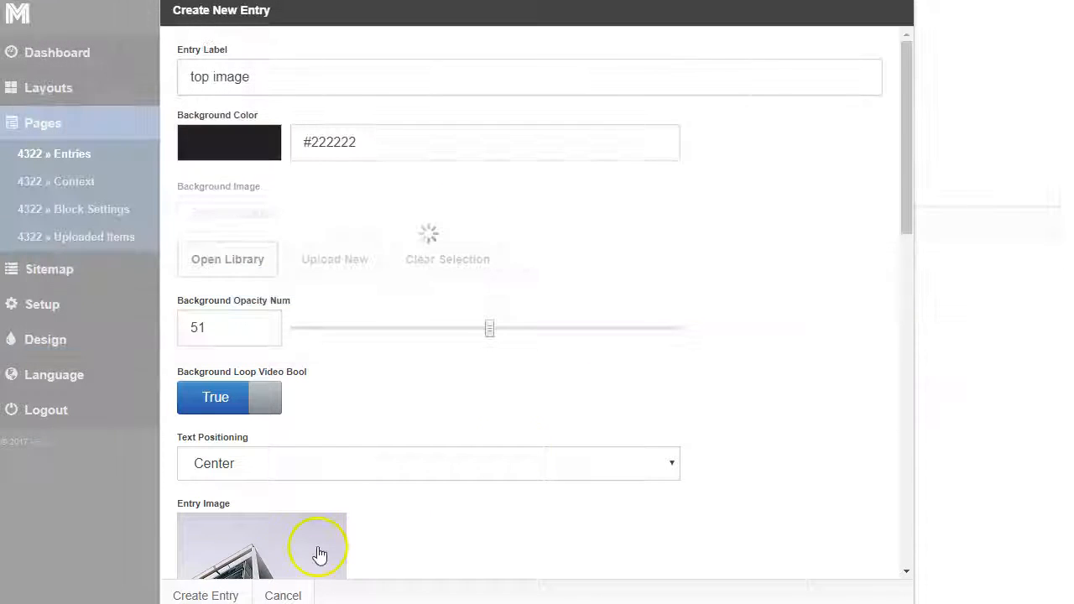
pyautogui.scroll(-3, 353, 516)
pyautogui.click(446, 436)
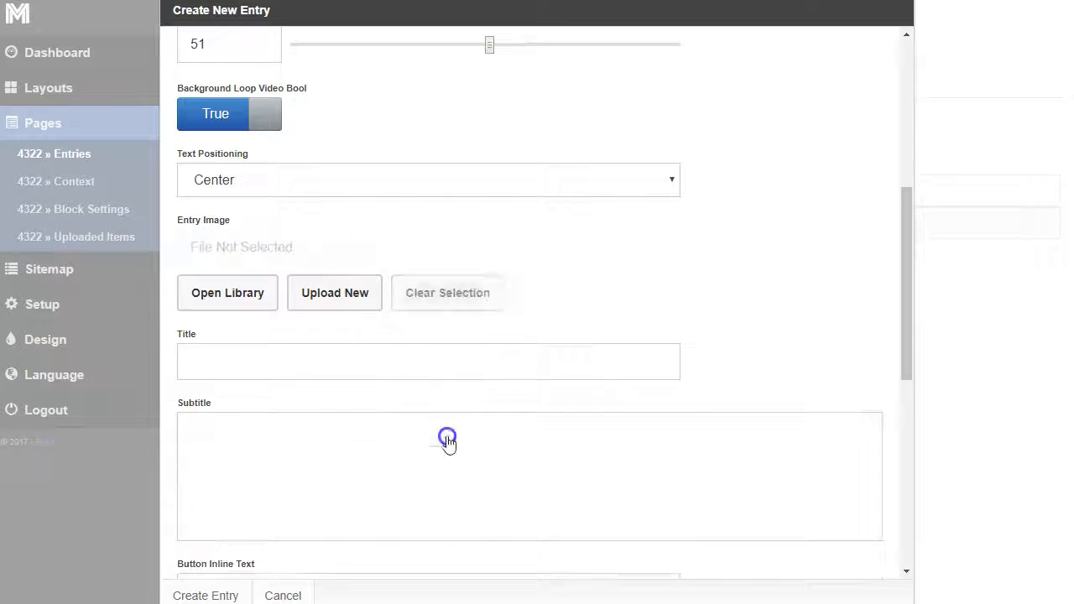
# Step: Enter the title "this is a title" and a Lorem ipsum paragraph as the subtitle, and create the entry
pyautogui.scroll(-1, 259, 445)
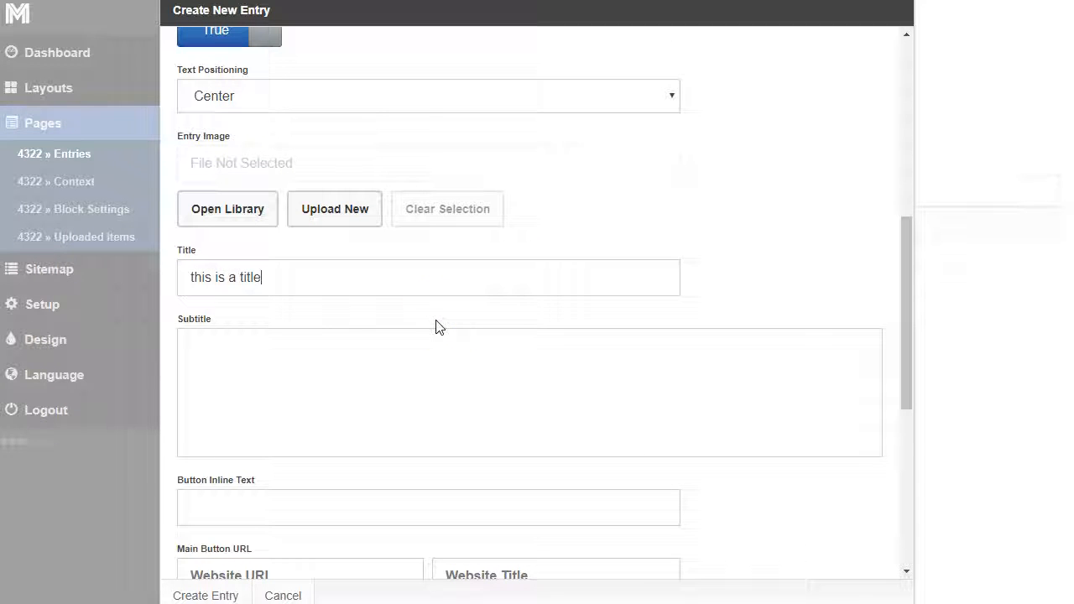
pyautogui.click(418, 366)
pyautogui.write('Lorem ipsum dolor sit amet, consectetur adipiscing elit. Proin viverra libero non tortor efficitur, et consequat ante semper. Morbi sit amet sem metus. Suspendisse placerat id libero nec accumsan. Tortor efficitur, et consequat ante semper. Morbi sit amet sem metus. Suspendisse placerat id libero nec accumsan.')
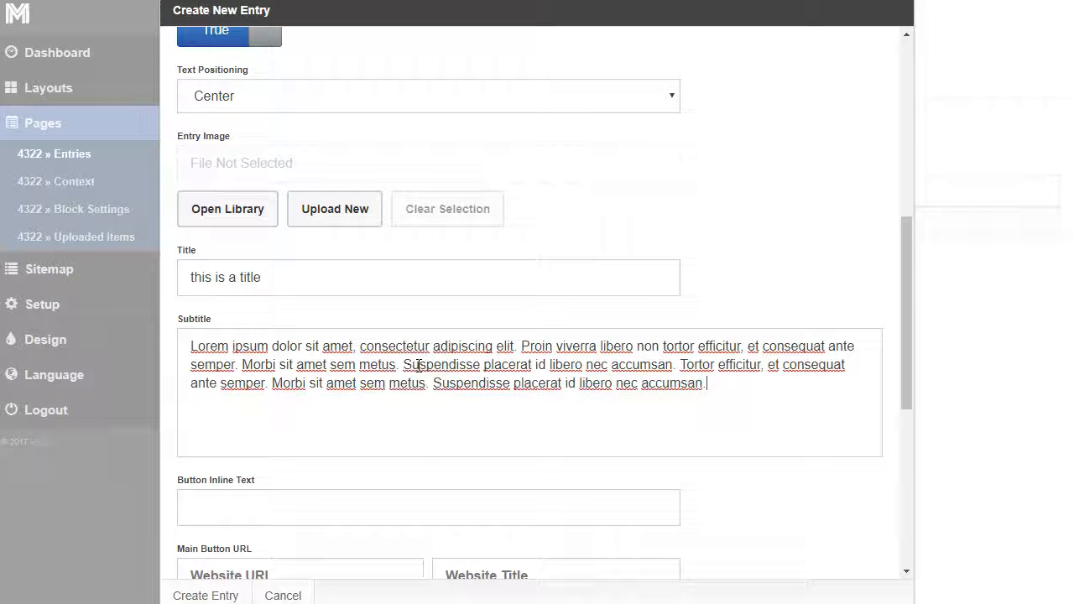
pyautogui.scroll(-2, 276, 478)
pyautogui.click(215, 594)
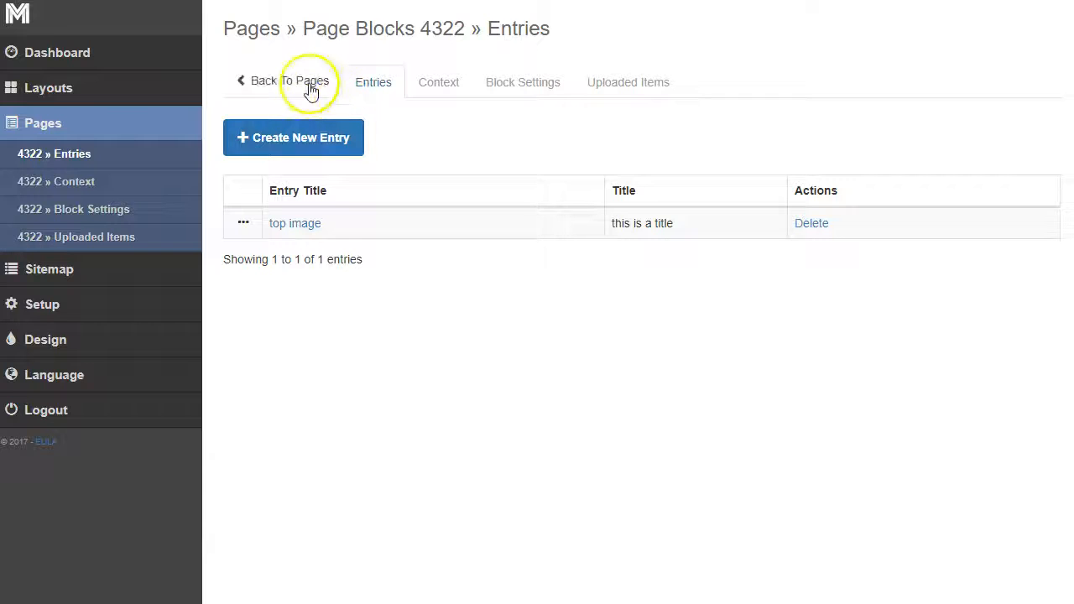
# Step: Return to the page list and preview the test page
pyautogui.click(310, 83)
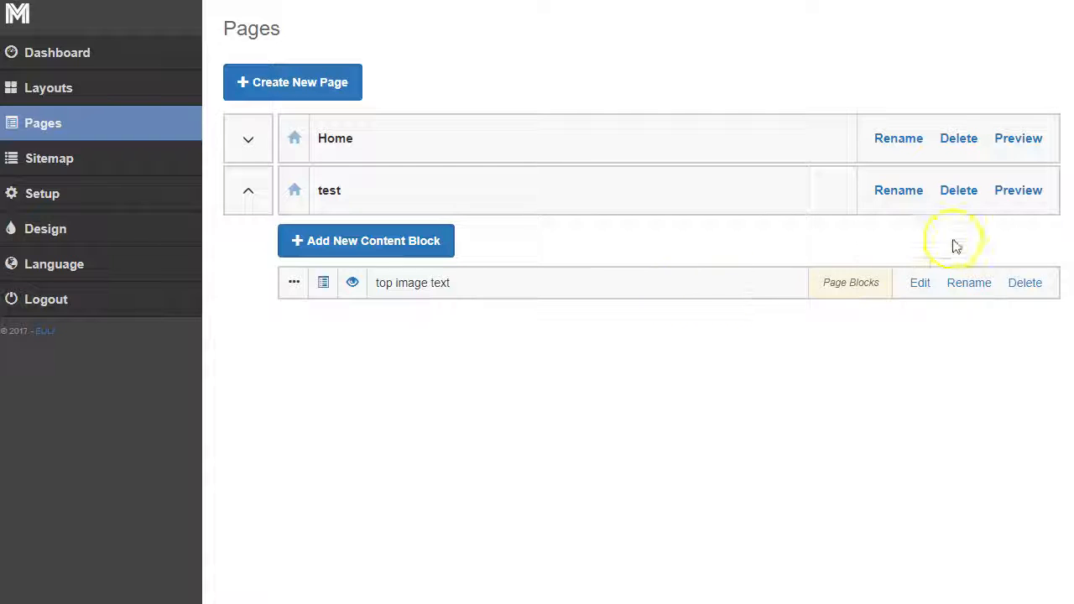
pyautogui.click(1018, 193)
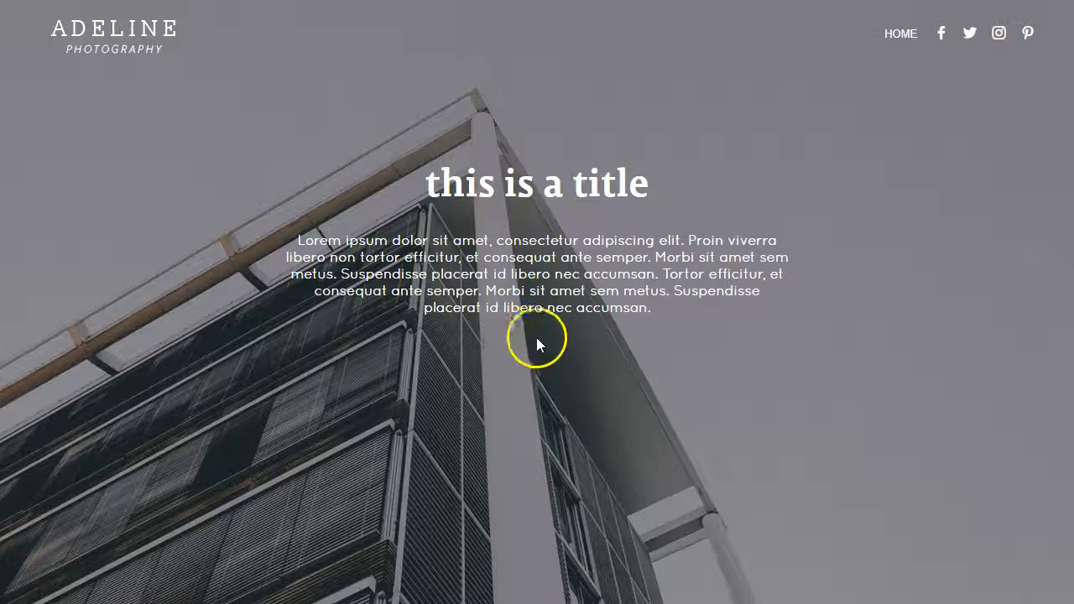
# Step: Add a Hero Image content block with the navigation label "hero" to the test page
pyautogui.scroll(-1, 576, 357)
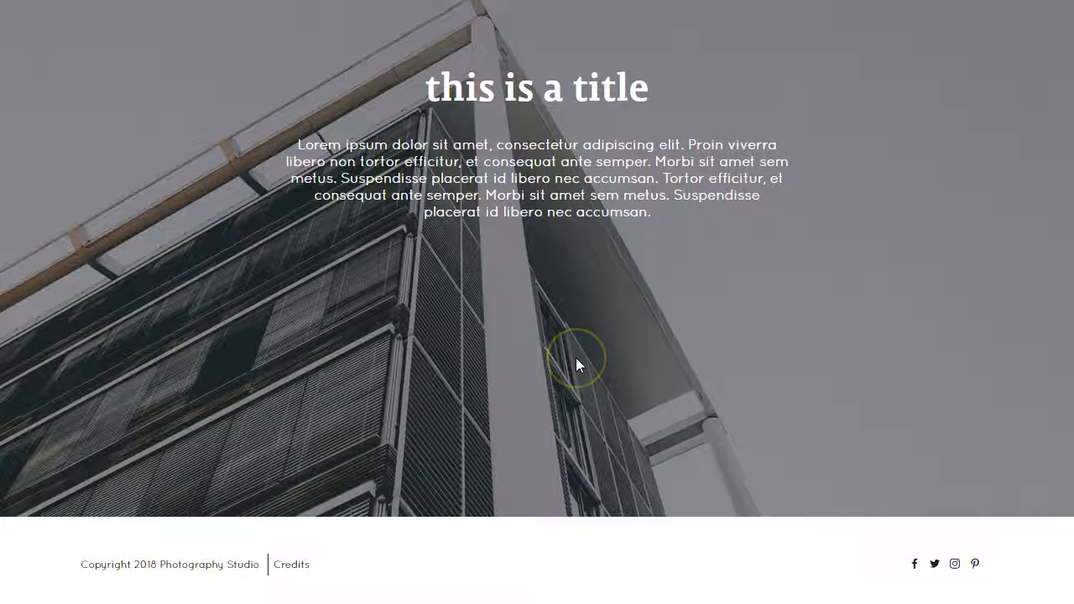
pyautogui.scroll(1, 576, 357)
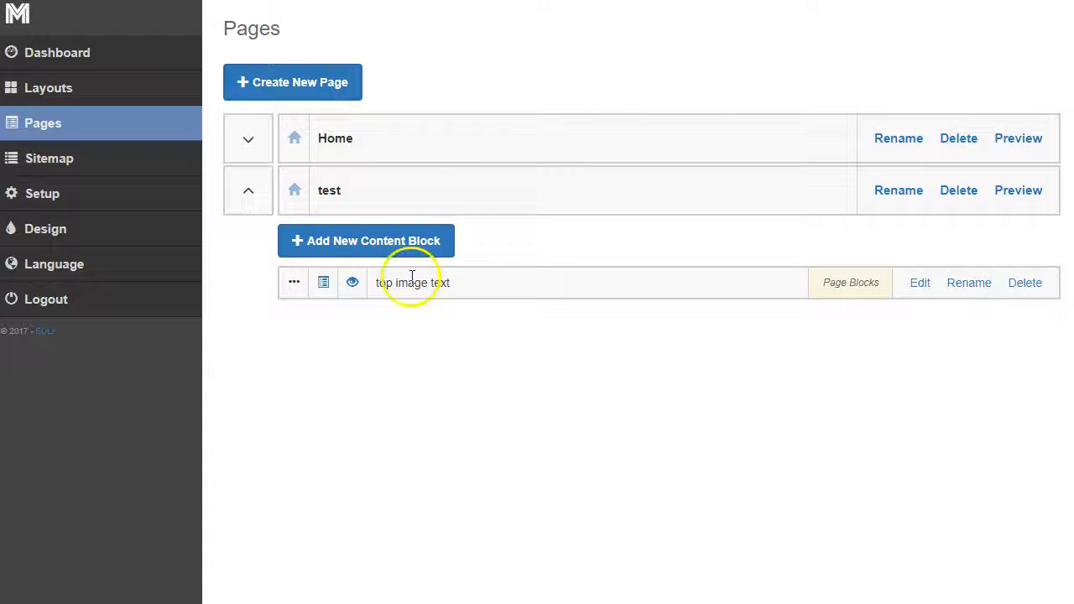
pyautogui.click(415, 245)
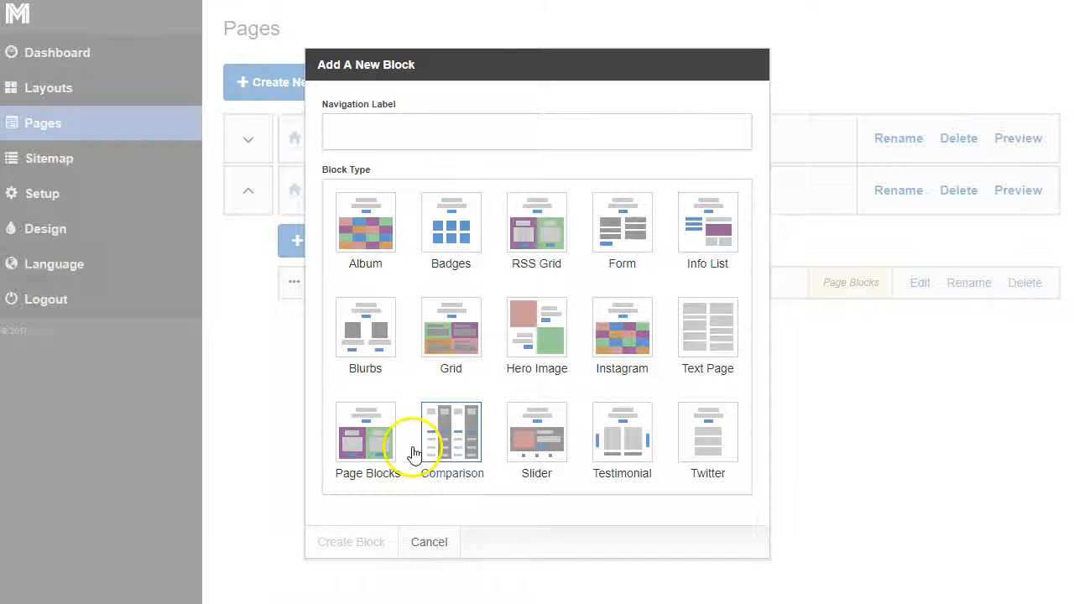
pyautogui.click(535, 342)
pyautogui.click(382, 135)
pyautogui.write('hero')
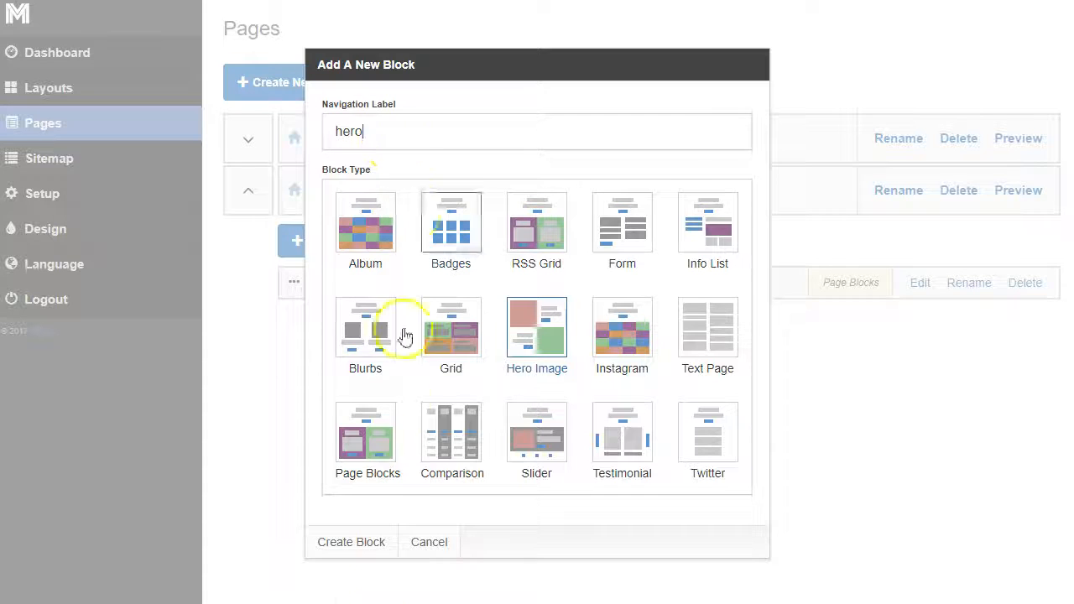
pyautogui.click(367, 543)
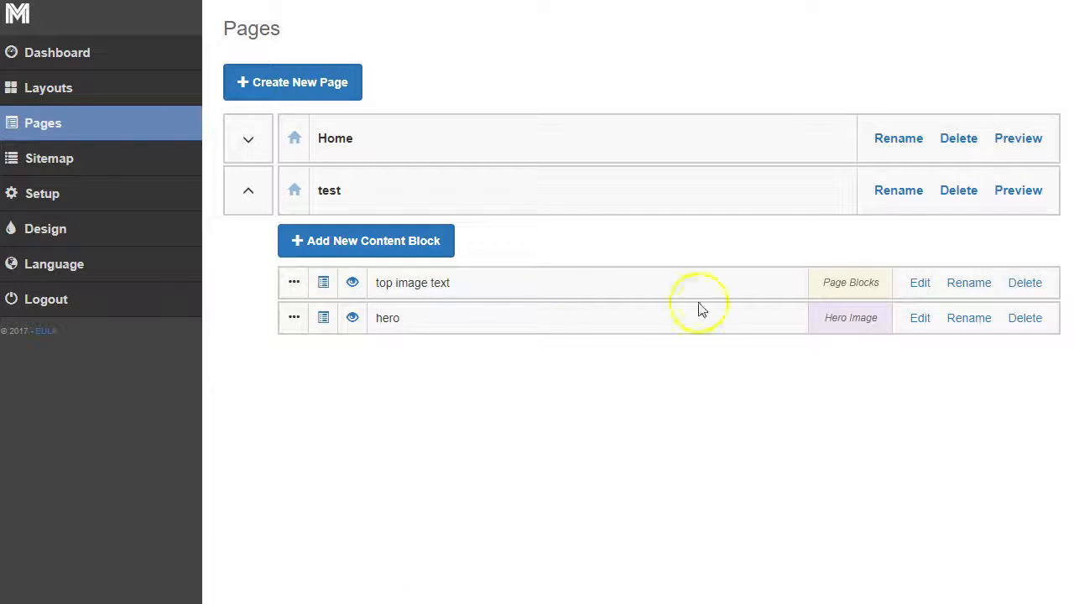
# Step: Open the hero block for editing and start a new entry labelled "about me"
pyautogui.click(920, 318)
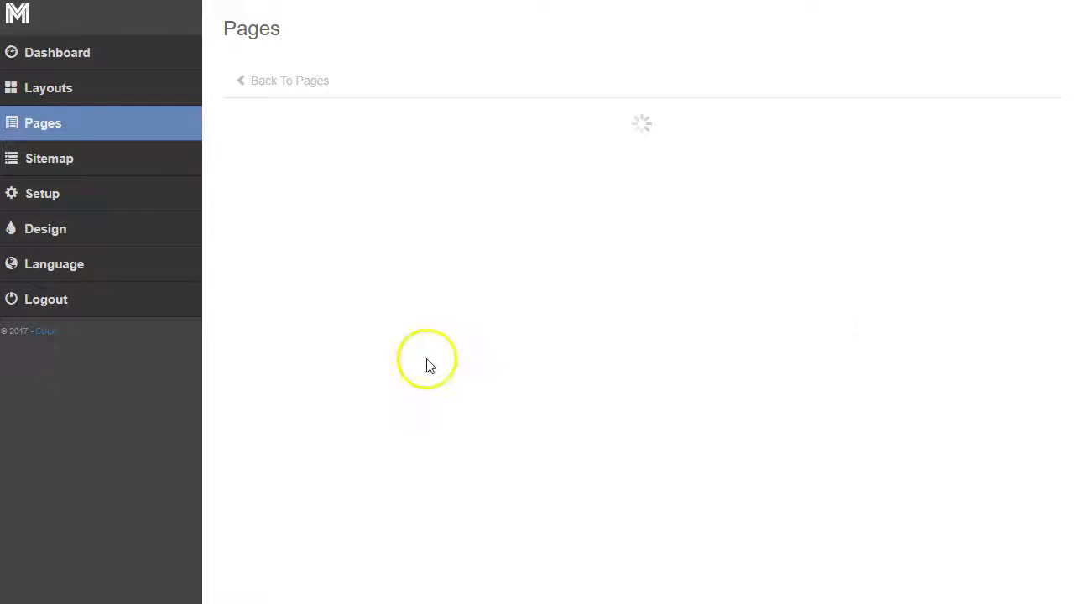
pyautogui.click(321, 134)
pyautogui.click(284, 68)
pyautogui.write('about me')
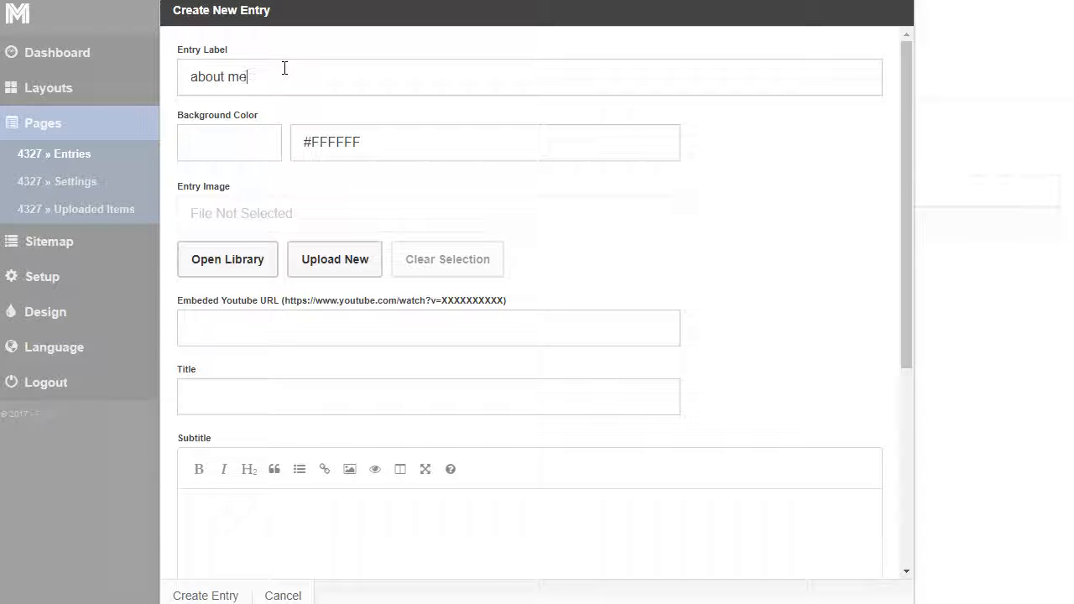
# Step: Enter "this is a title" as the entry's title and a Lorem ipsum paragraph as its subtitle
pyautogui.scroll(-1, 353, 336)
pyautogui.click(276, 315)
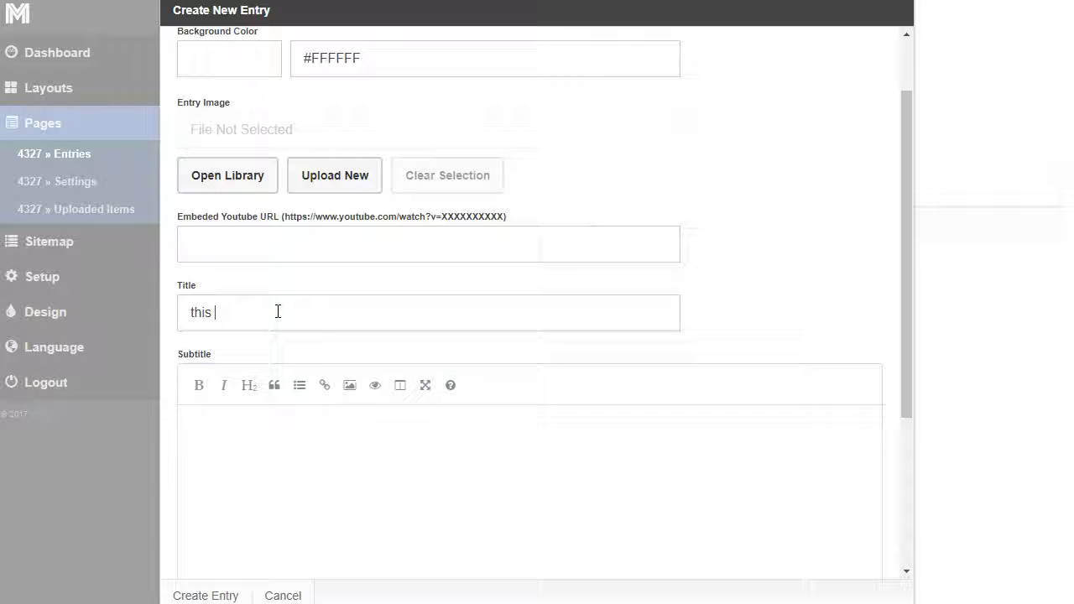
pyautogui.click(357, 436)
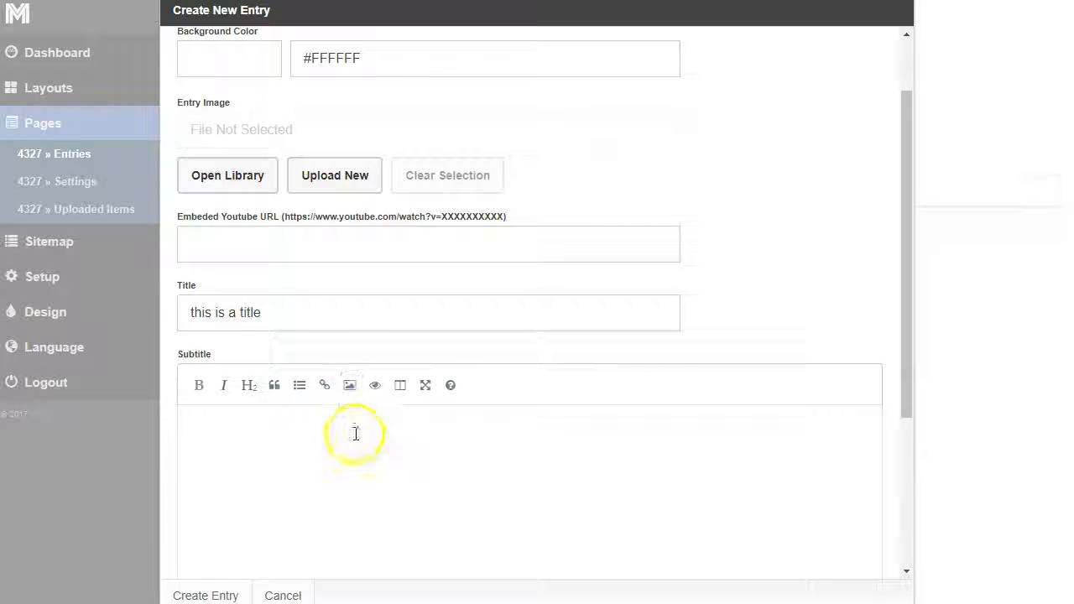
pyautogui.write('Lorem ipsum dolor sit amet, consectetur adipiscing elit. Proin viverra libero non tortor efficitur, et consequat ante semper. Morbi sit amet sem metus. Suspendisse placerat id libero nec accumsan. Tortor efficitur, et consequat ante semper. Morbi sit amet sem metus. Suspendisse placerat id libero nec accumsan.')
pyautogui.scroll(-3, 391, 489)
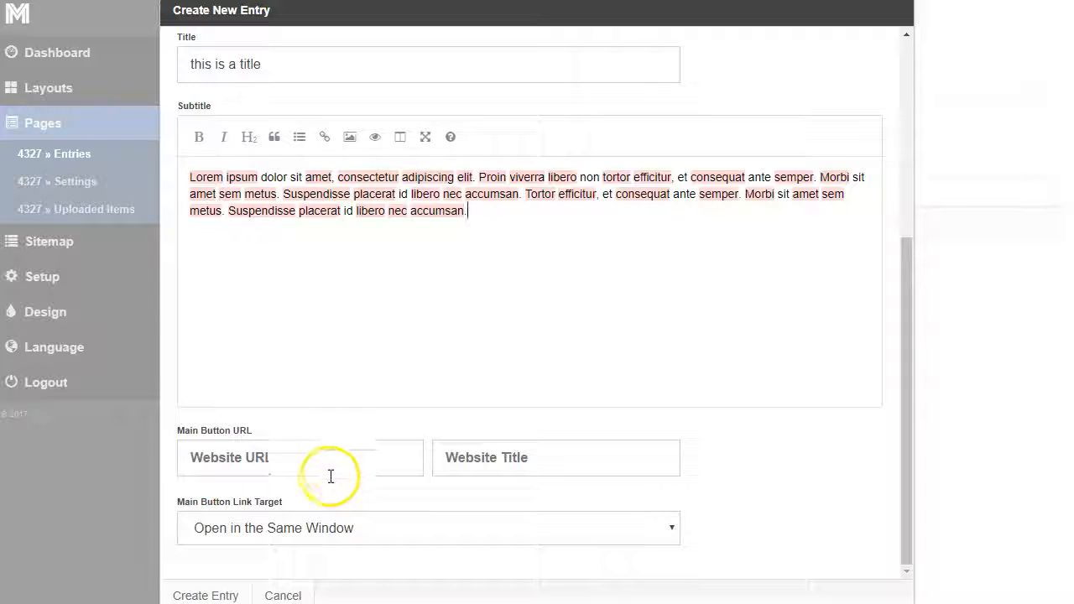
# Step: Upload sampleperson800x800 as the entry image and create the entry
pyautogui.scroll(2, 334, 478)
pyautogui.scroll(2, 332, 449)
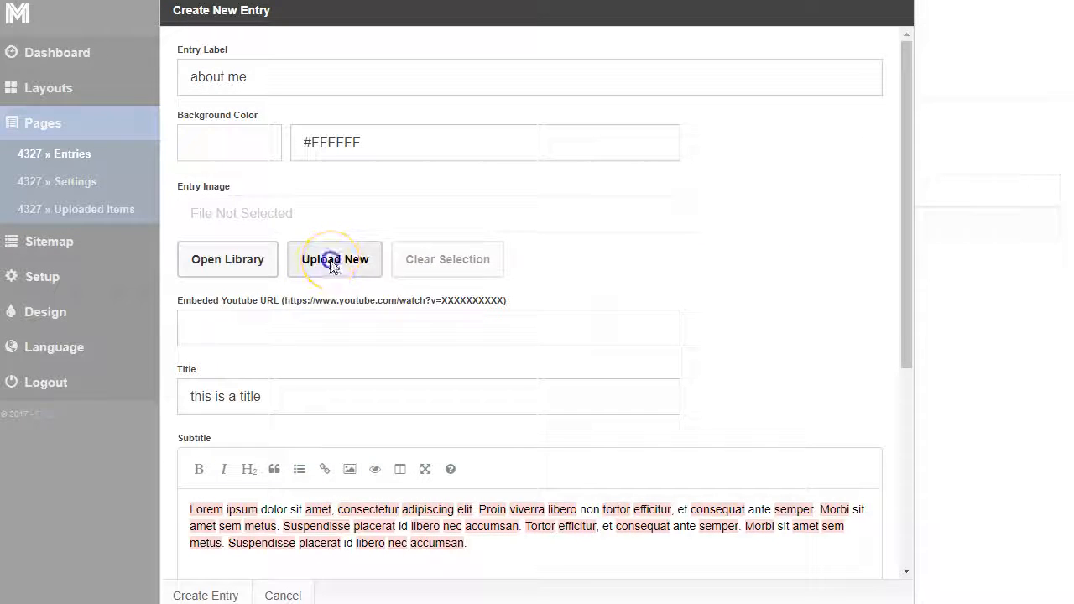
pyautogui.click(333, 260)
pyautogui.click(262, 141)
pyautogui.click(854, 320)
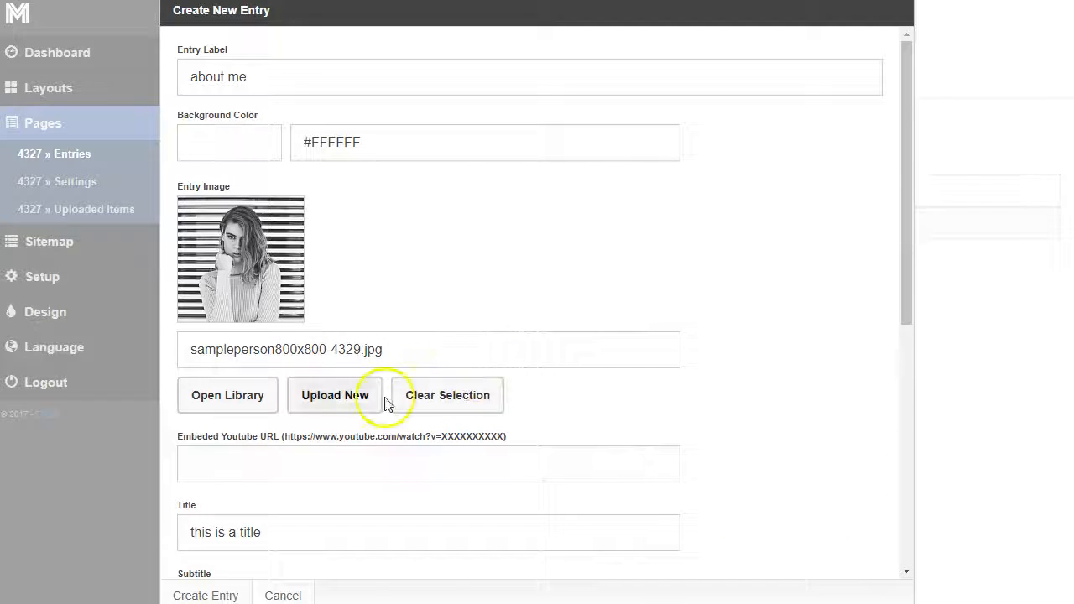
pyautogui.scroll(-5, 276, 455)
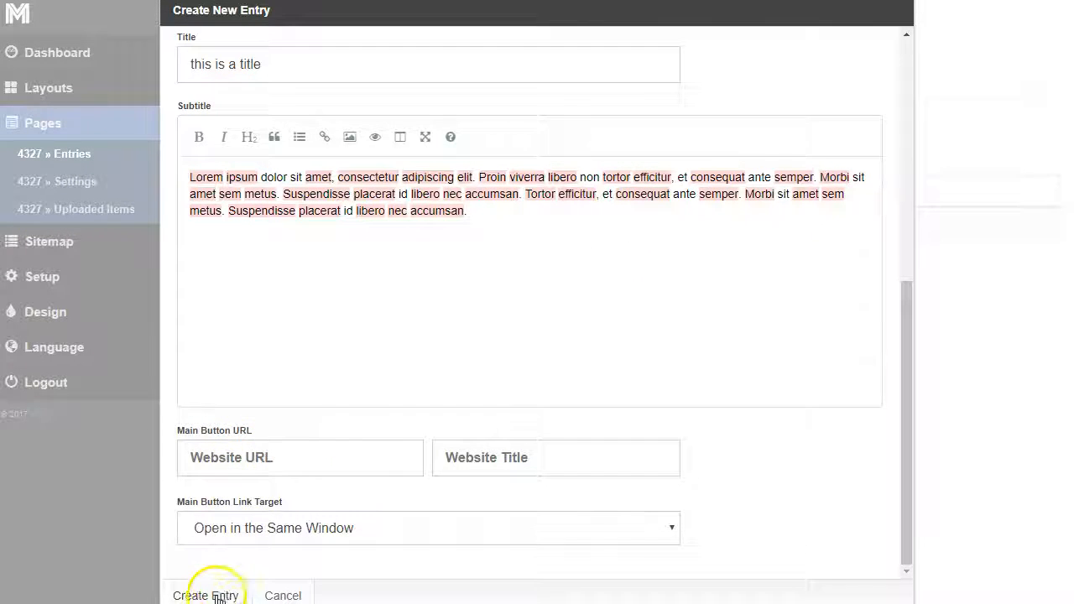
pyautogui.click(218, 596)
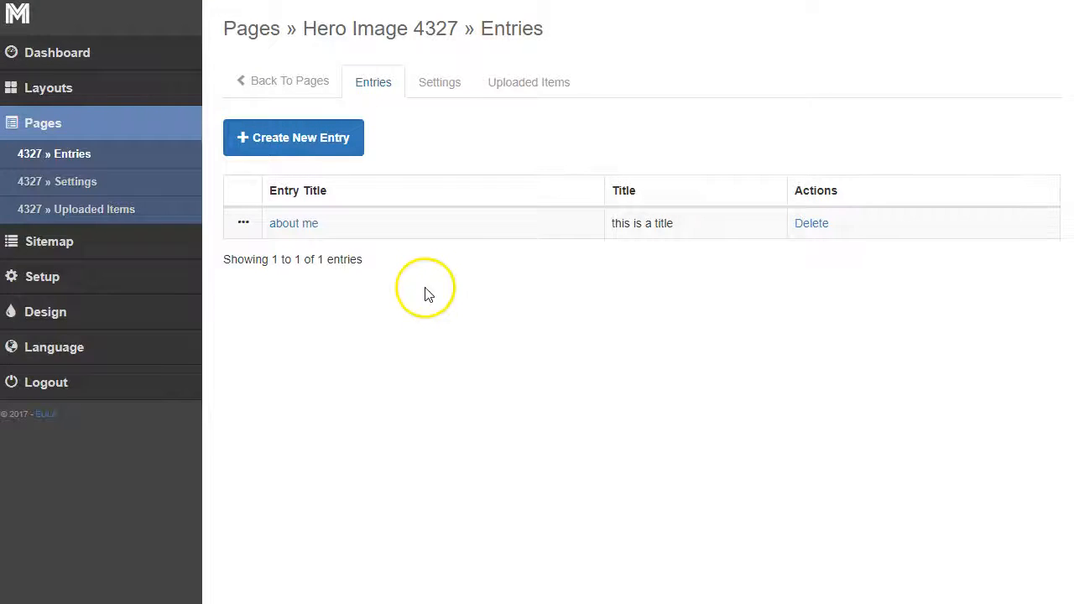
# Step: Return to the page list and preview the test page down to its hero section
pyautogui.click(309, 84)
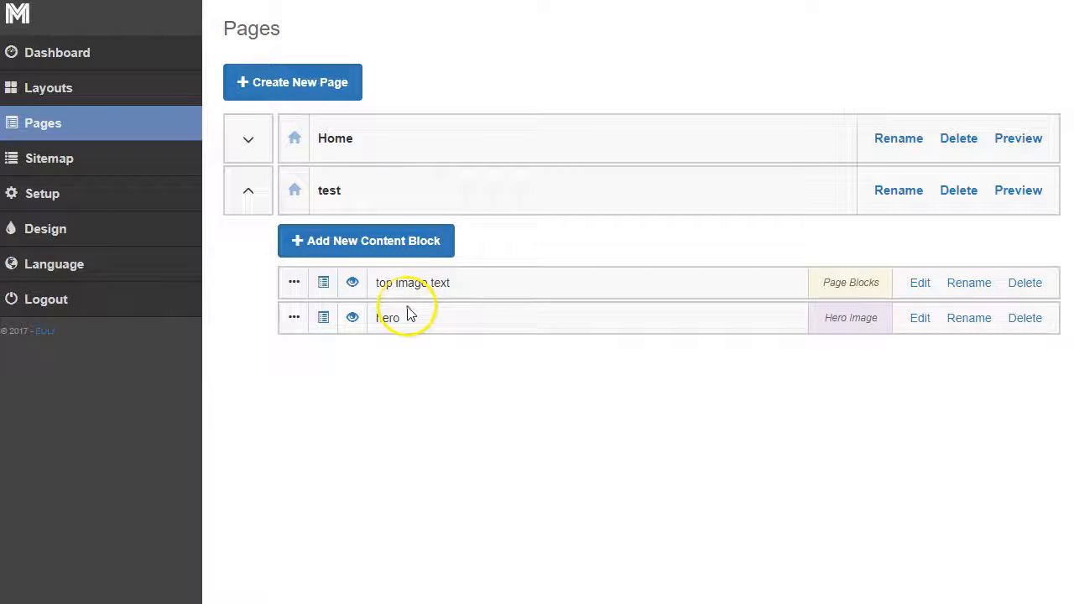
pyautogui.click(1018, 191)
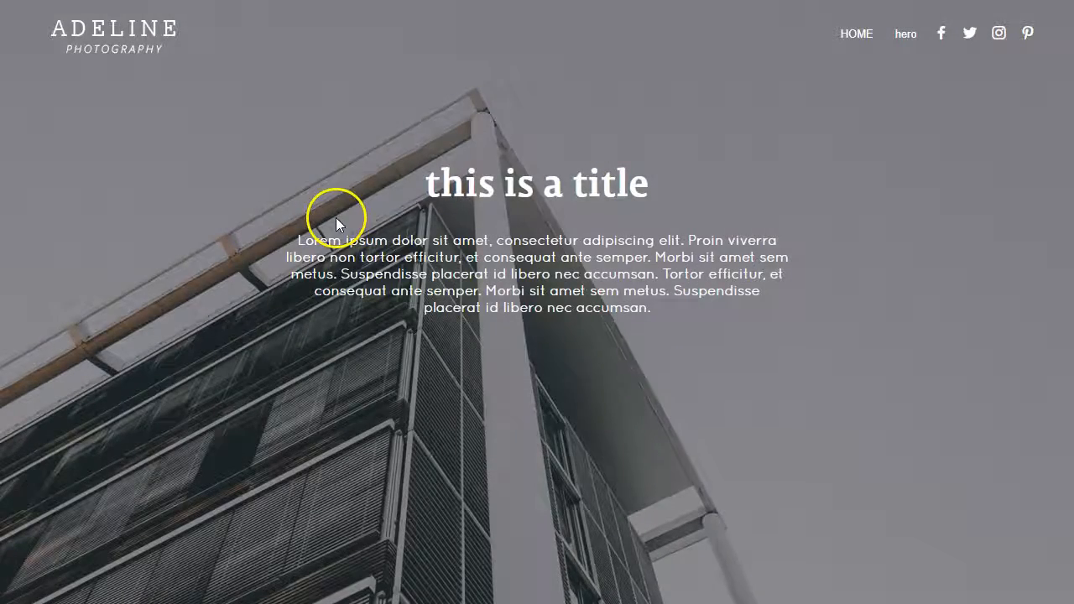
pyautogui.scroll(-5, 335, 223)
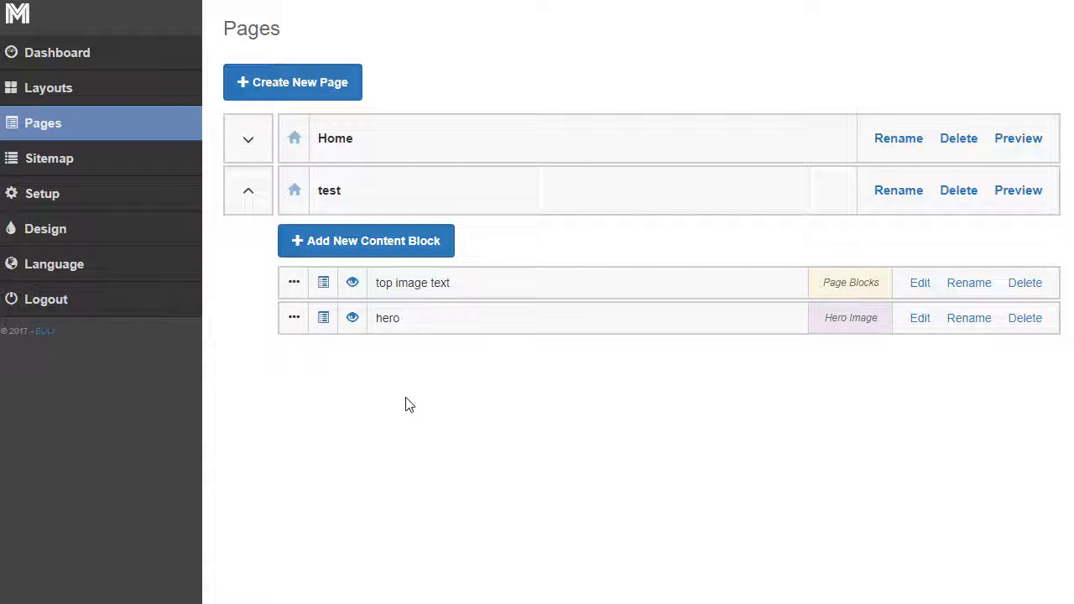
# Step: Move the hero block above the top image text block on the test page
pyautogui.moveTo(293, 319); pyautogui.dragTo(294, 283)
pyautogui.click(425, 387)
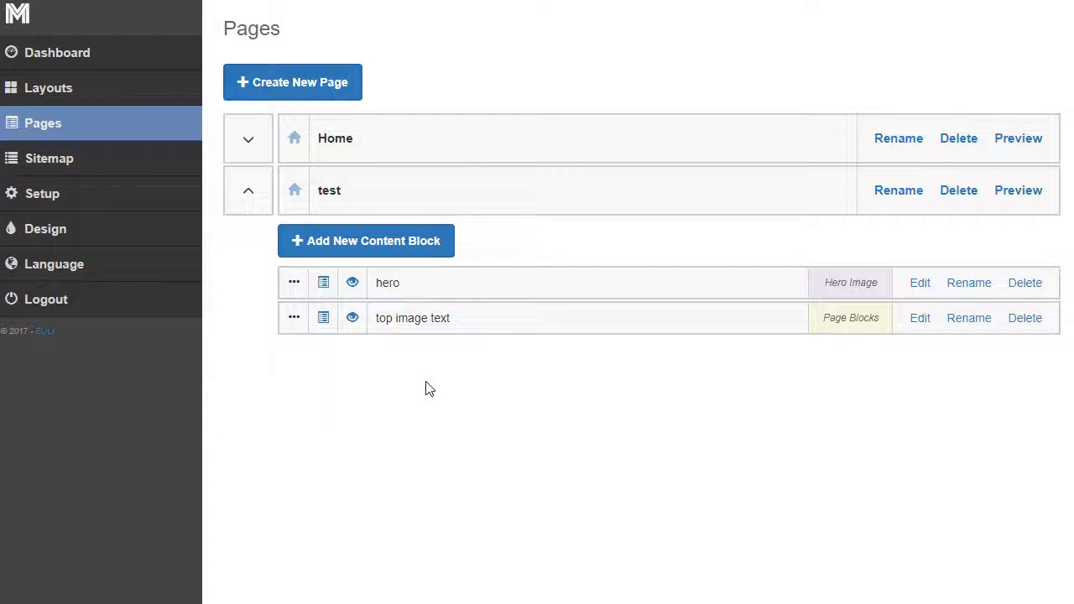
# Step: Open the layouts available to add and look through the demo site's about page with the large portrait
pyautogui.click(111, 88)
pyautogui.click(379, 84)
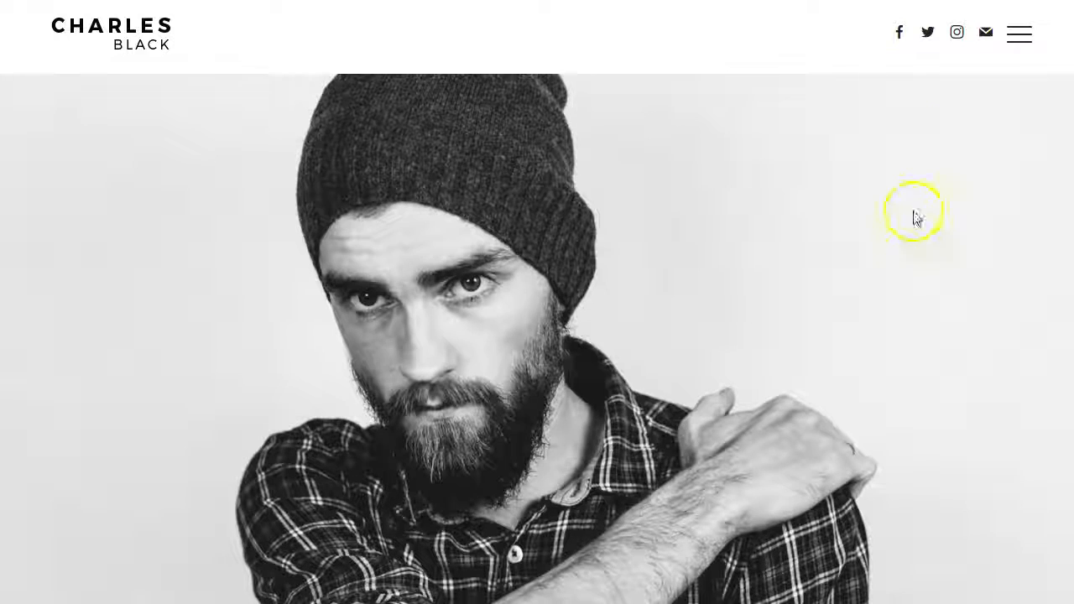
pyautogui.scroll(-10, 916, 219)
pyautogui.scroll(10, 901, 297)
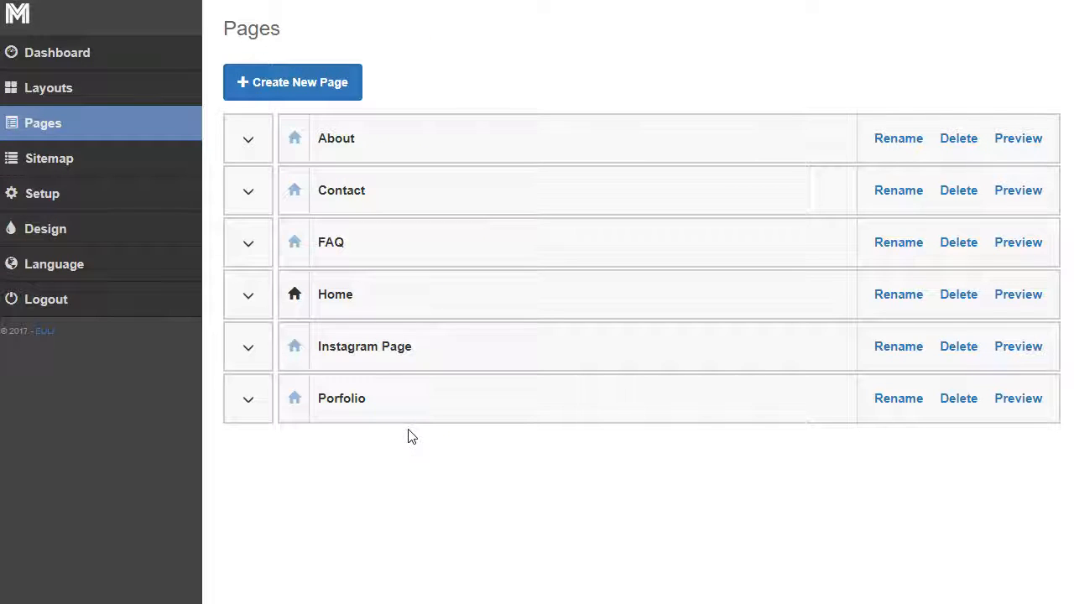
# Step: Inspect the About page's "about image" slider entry against the live page, and close it without changes
pyautogui.click(257, 140)
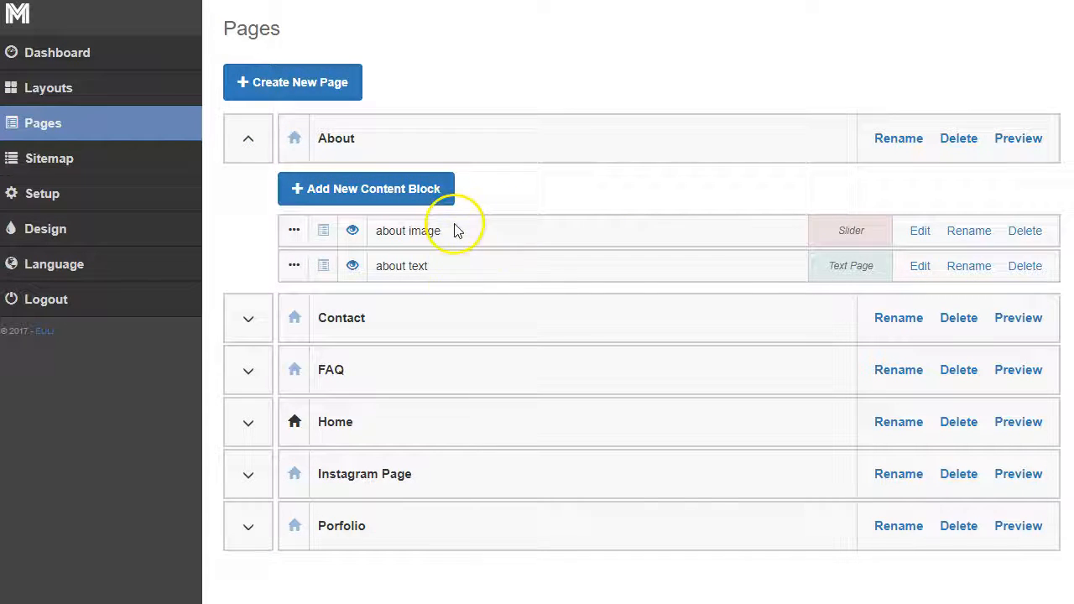
pyautogui.click(922, 233)
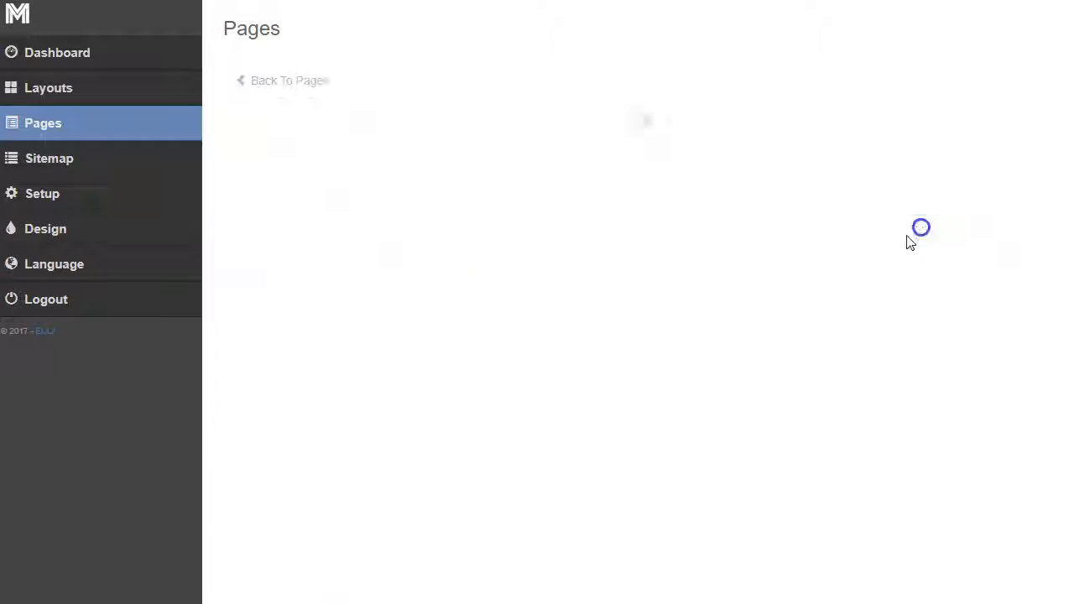
pyautogui.click(308, 225)
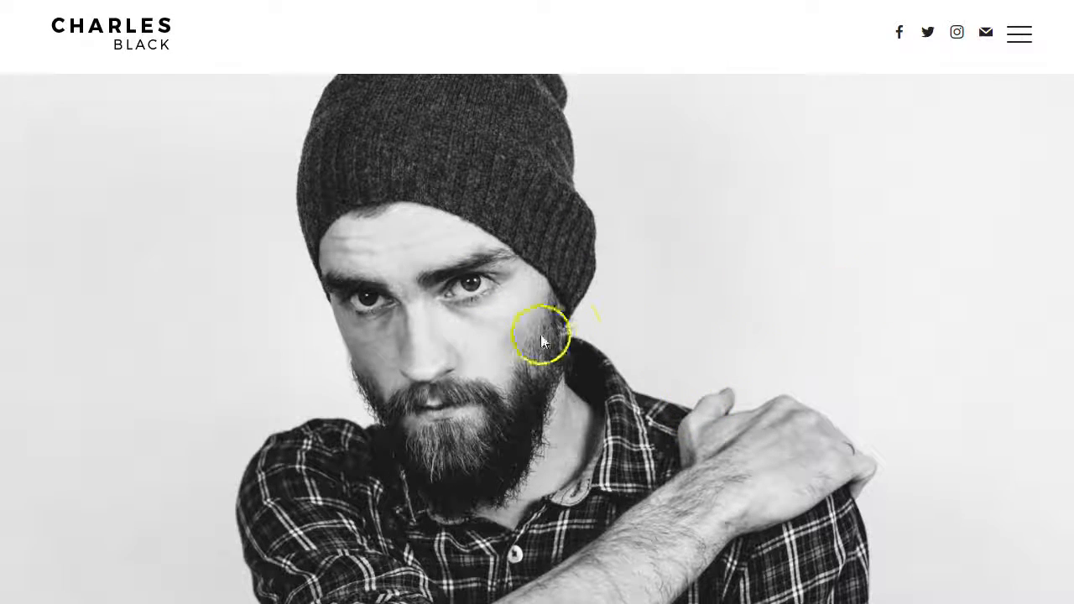
pyautogui.scroll(-5, 461, 412)
pyautogui.scroll(5, 492, 421)
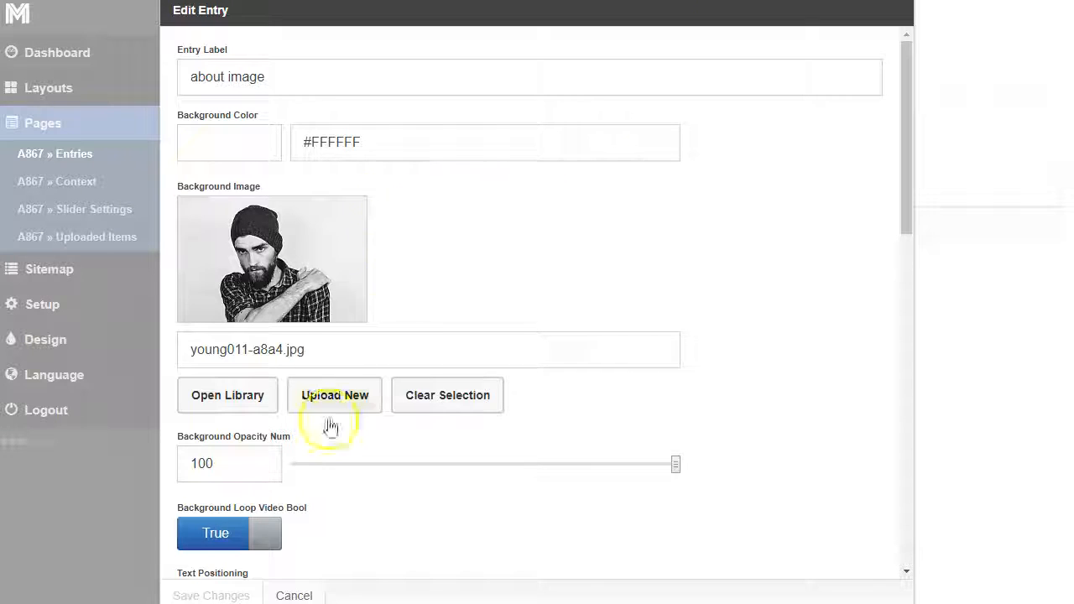
pyautogui.click(312, 591)
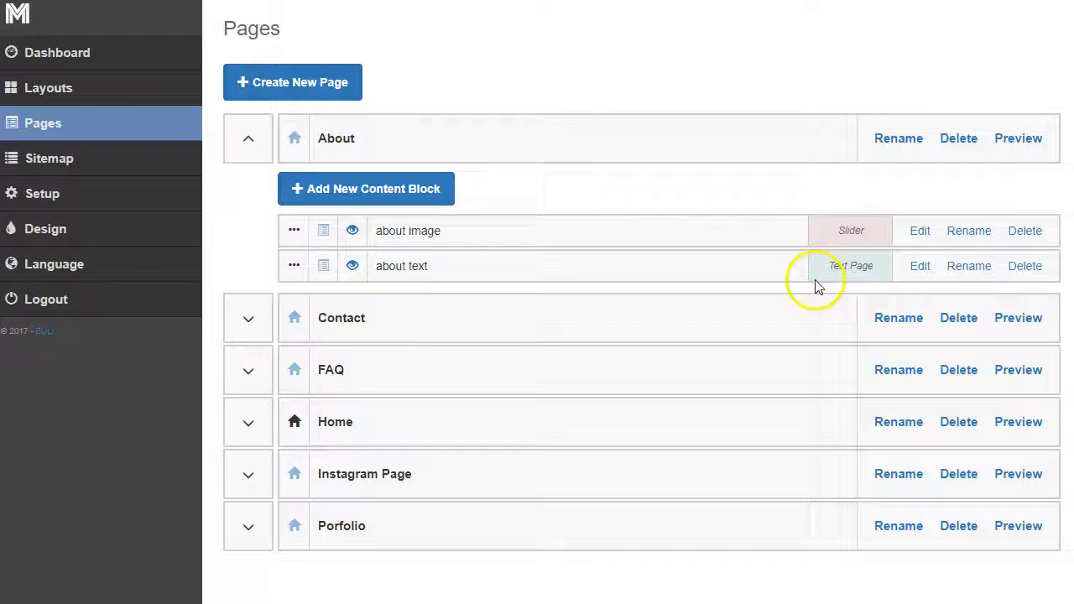
# Step: Review the description of the About page's "about text" block and return to the page list
pyautogui.click(920, 267)
pyautogui.scroll(-5, 545, 268)
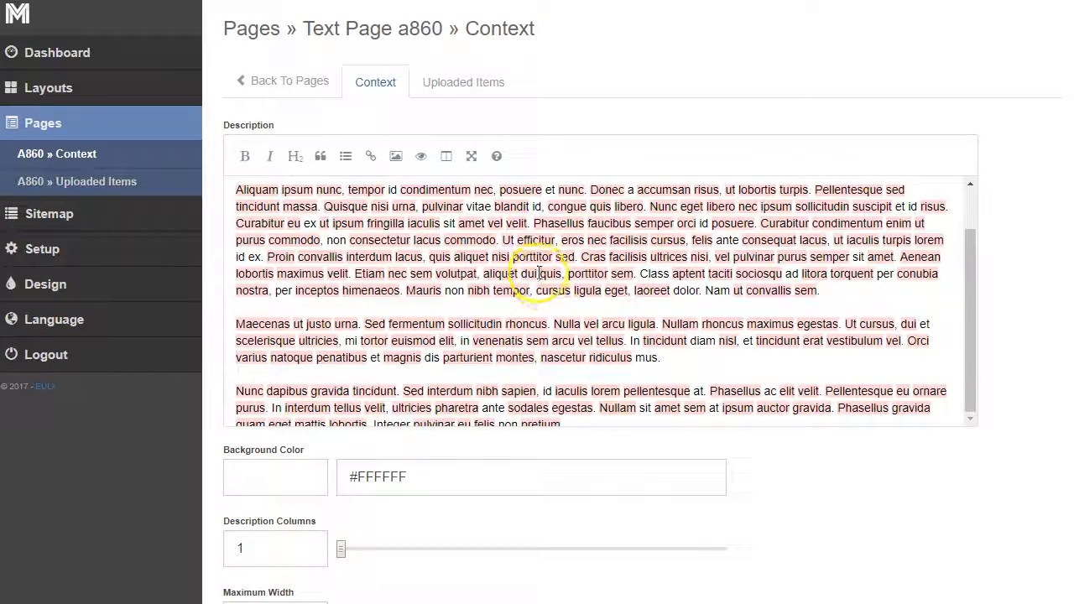
pyautogui.scroll(4, 564, 315)
pyautogui.scroll(2, 570, 304)
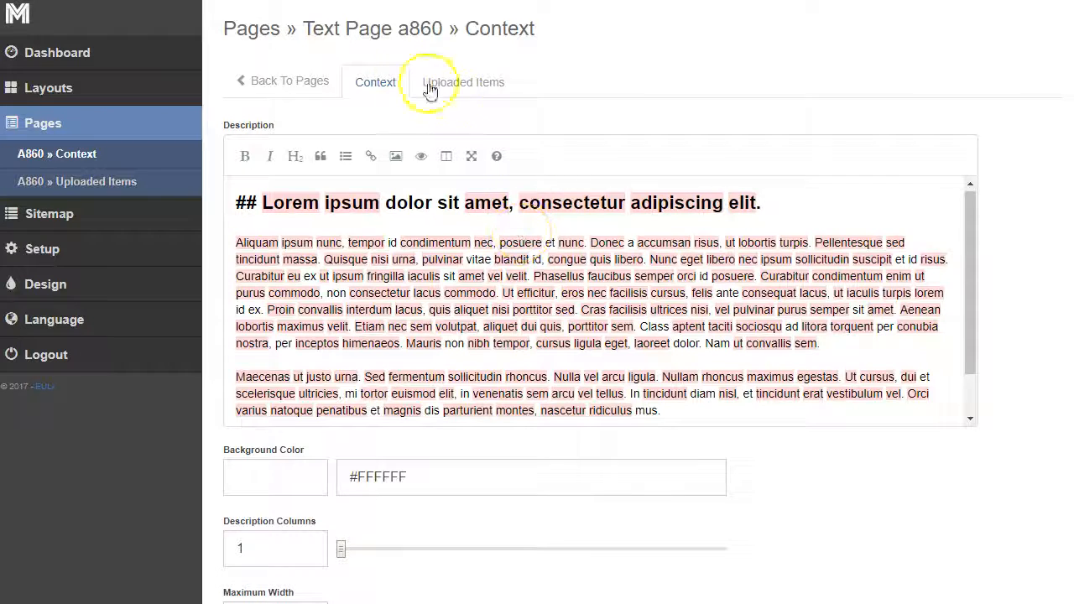
pyautogui.click(313, 83)
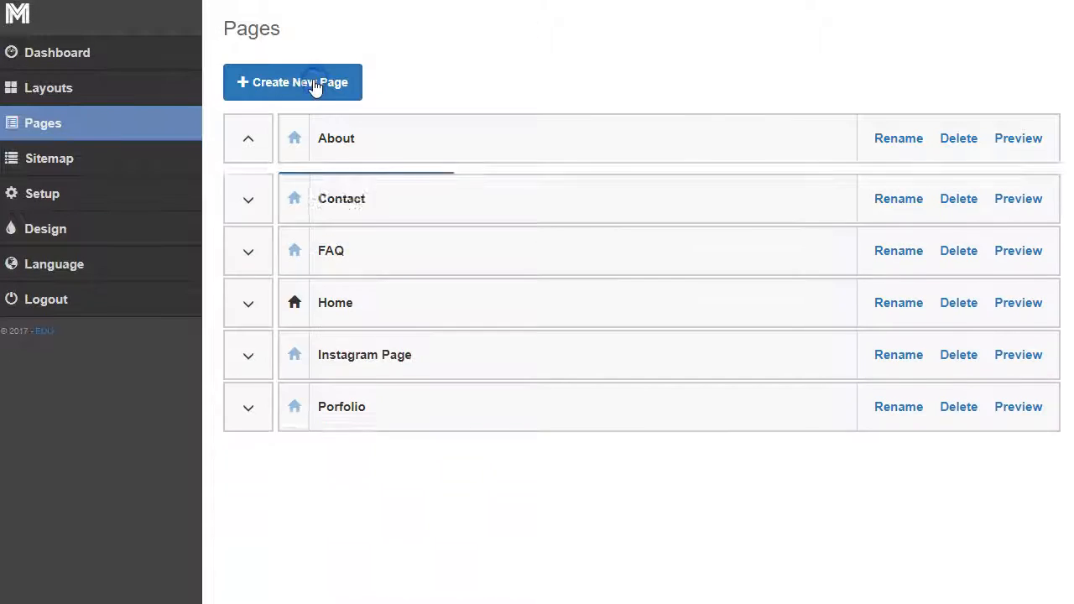
# Step: Collapse the About page's blocks and browse from the demo site's about page to its photo gallery
pyautogui.click(250, 144)
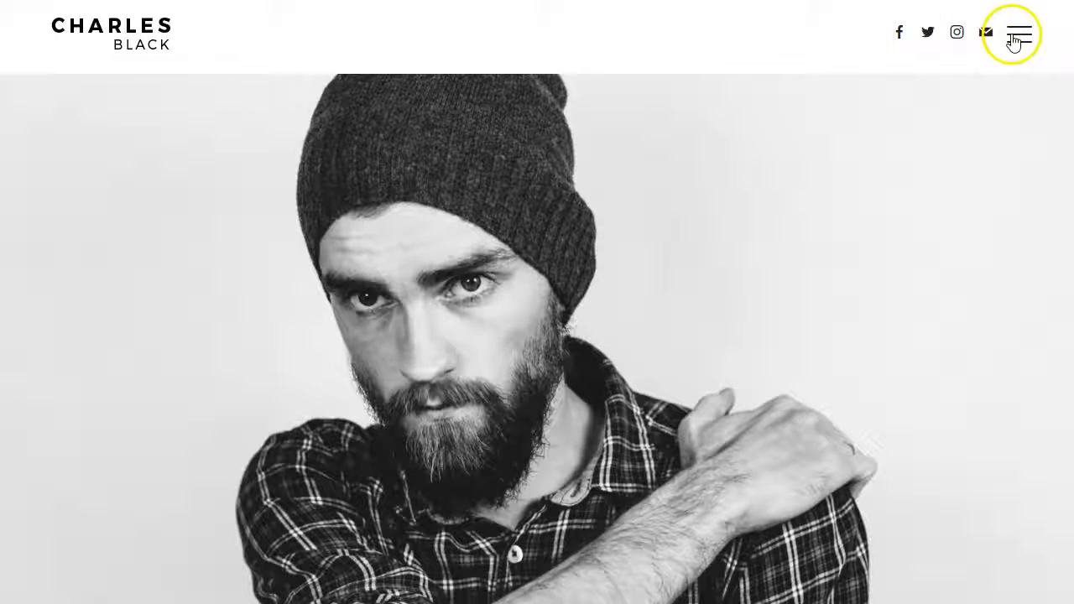
pyautogui.click(1017, 36)
pyautogui.click(134, 53)
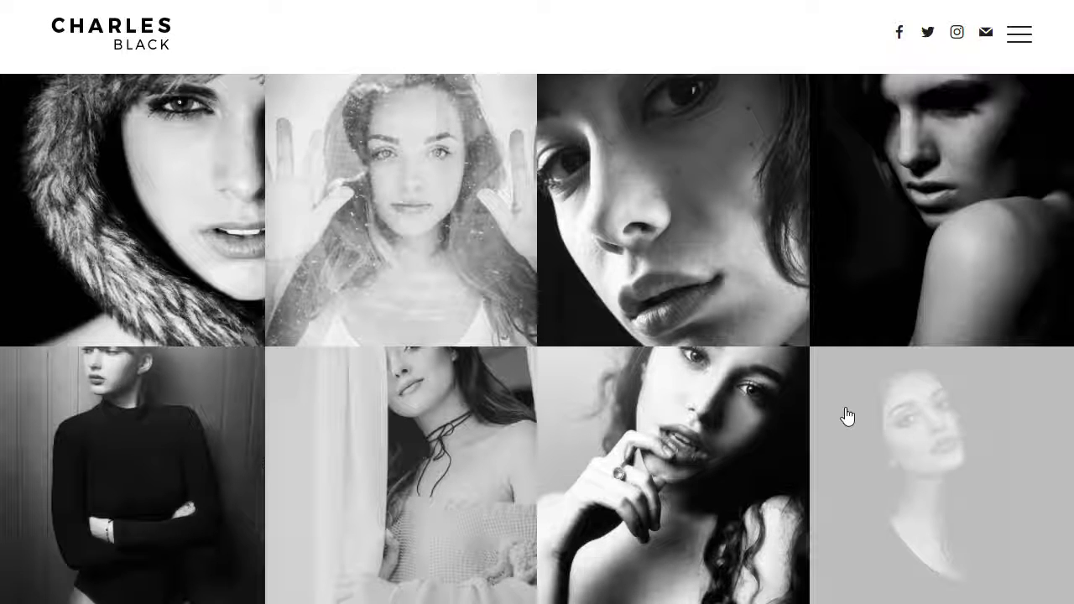
# Step: Look through the sections of the photography demo page with the Instagram block and go back to the page list
pyautogui.click(763, 240)
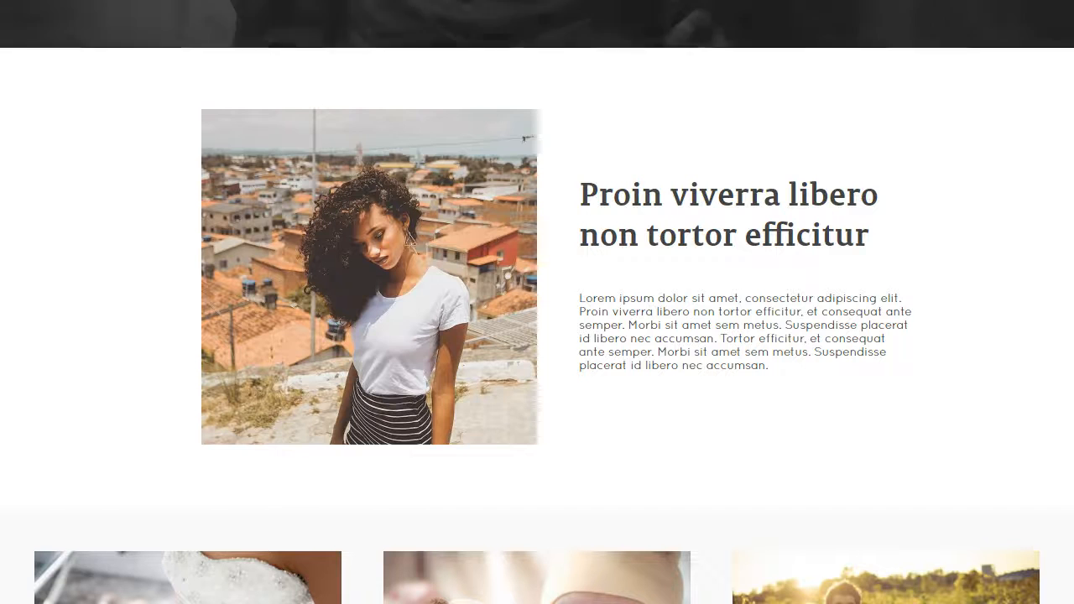
pyautogui.scroll(-20, 676, 369)
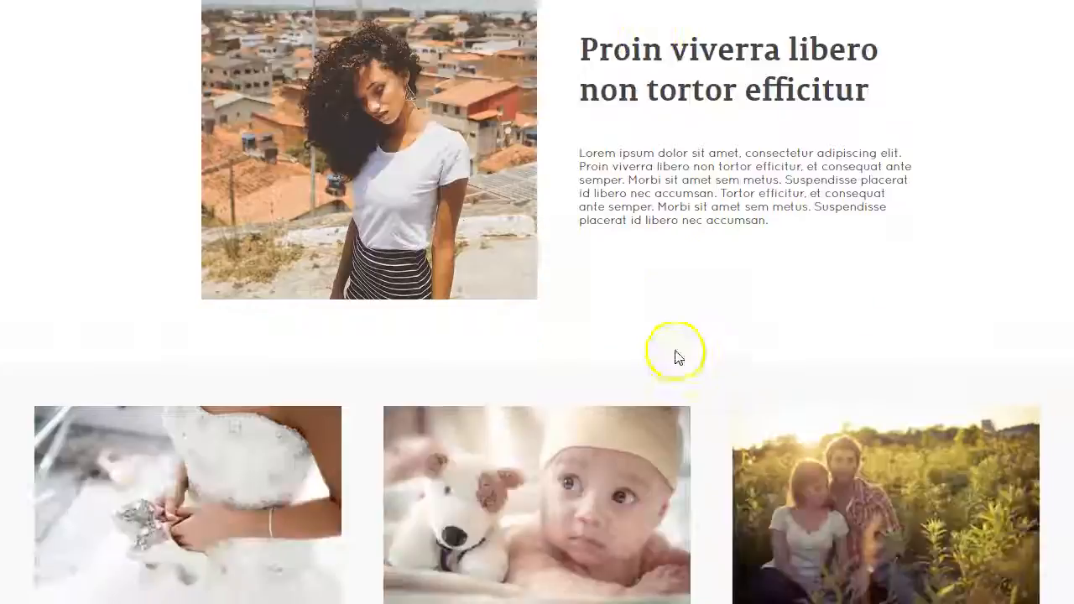
pyautogui.scroll(20, 677, 408)
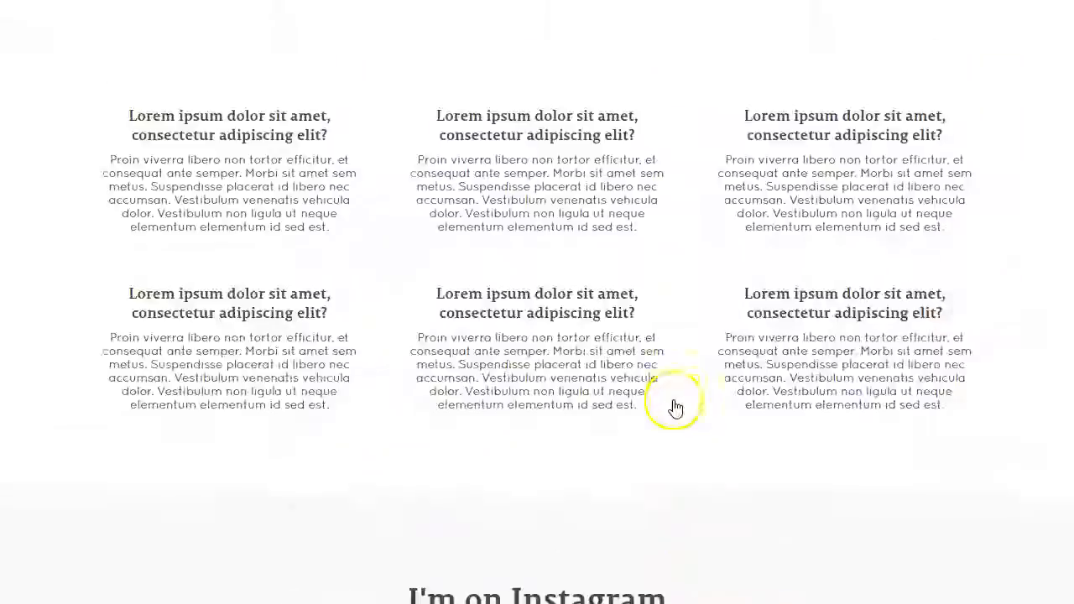
pyautogui.scroll(8, 674, 401)
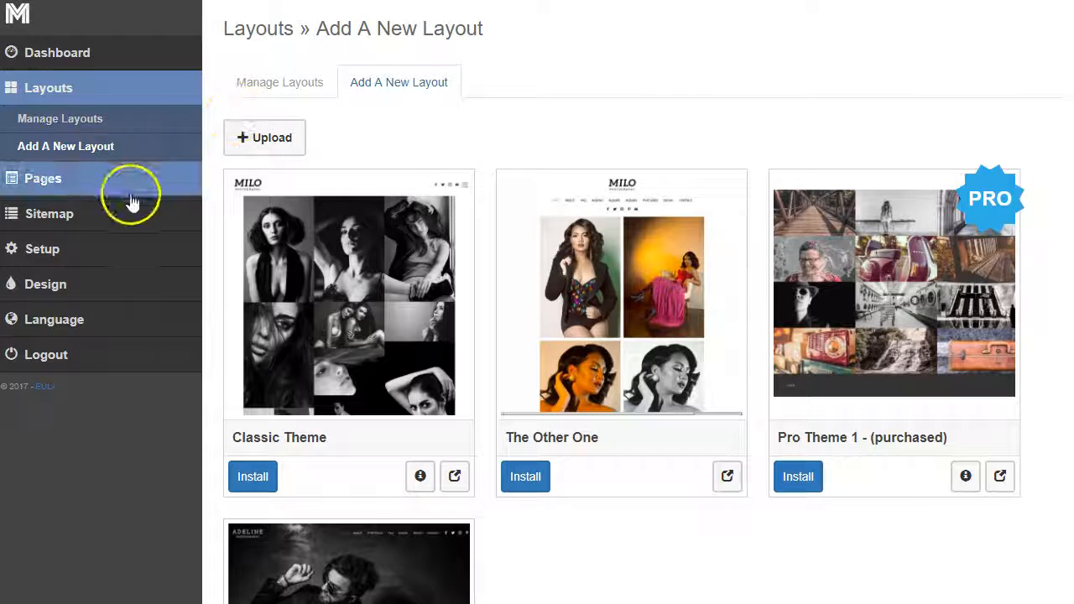
pyautogui.click(91, 179)
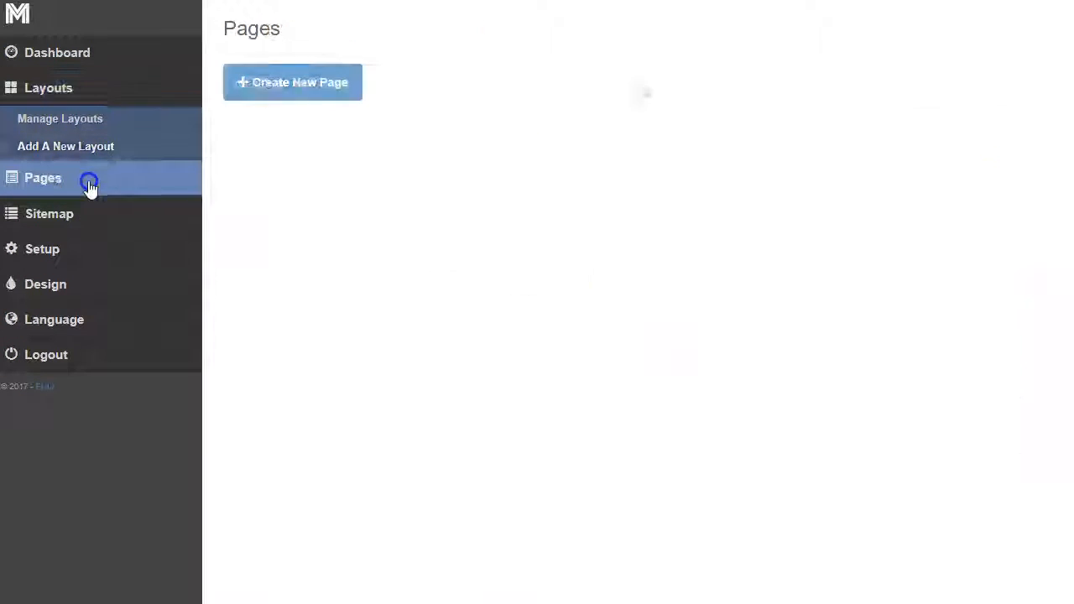
# Step: Collapse the test page's blocks and expand the Home page to review its content blocks
pyautogui.click(256, 193)
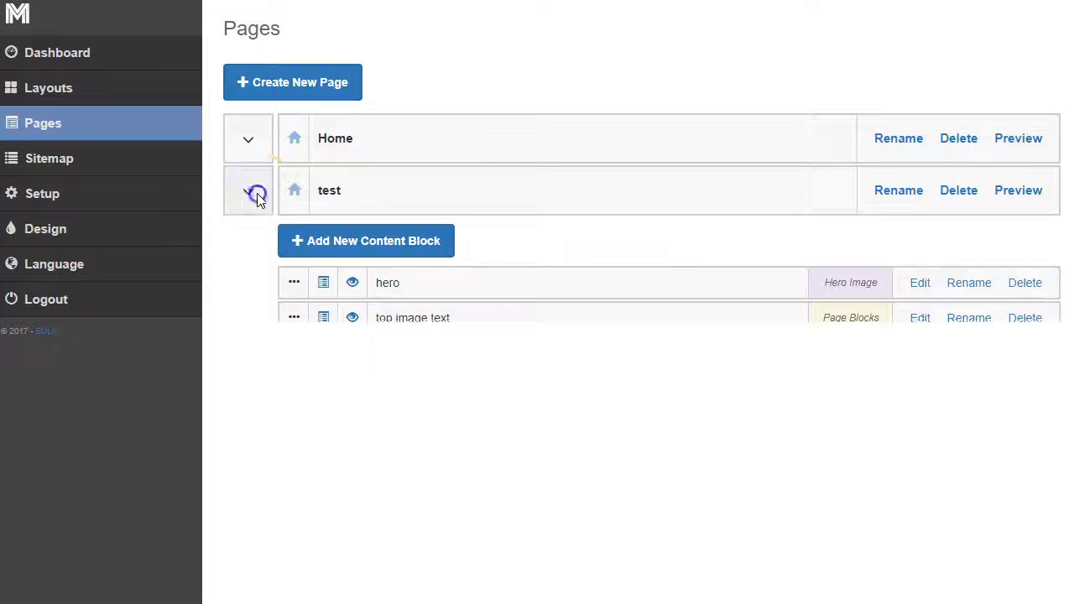
pyautogui.click(250, 140)
pyautogui.scroll(-2, 585, 236)
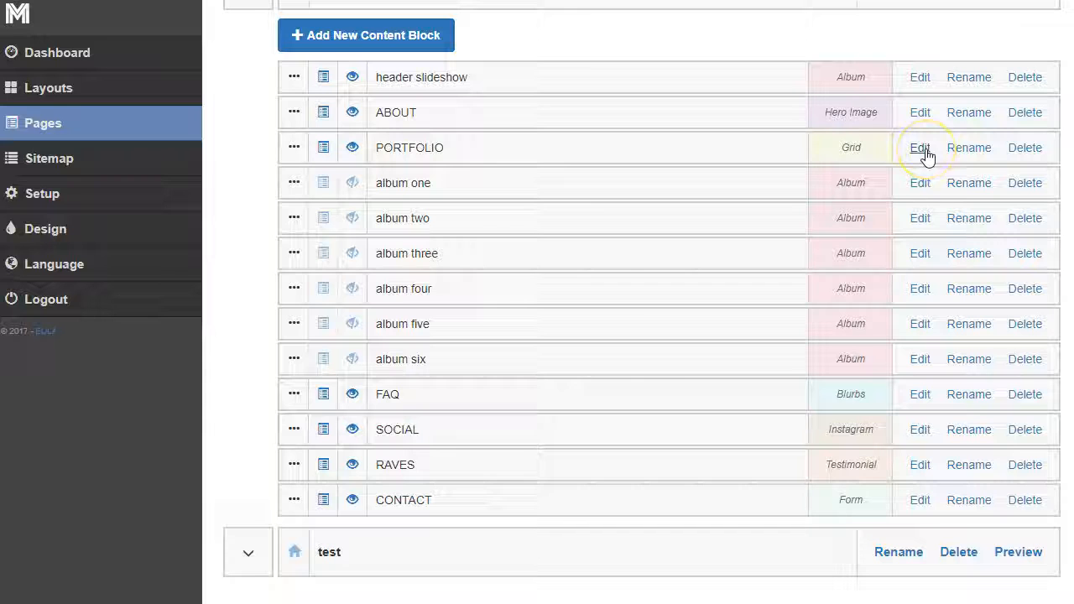
# Step: Open the "about image and text" entry of the Home page's ABOUT Hero Image block and compare it with the live Adeline Photography page
pyautogui.click(920, 115)
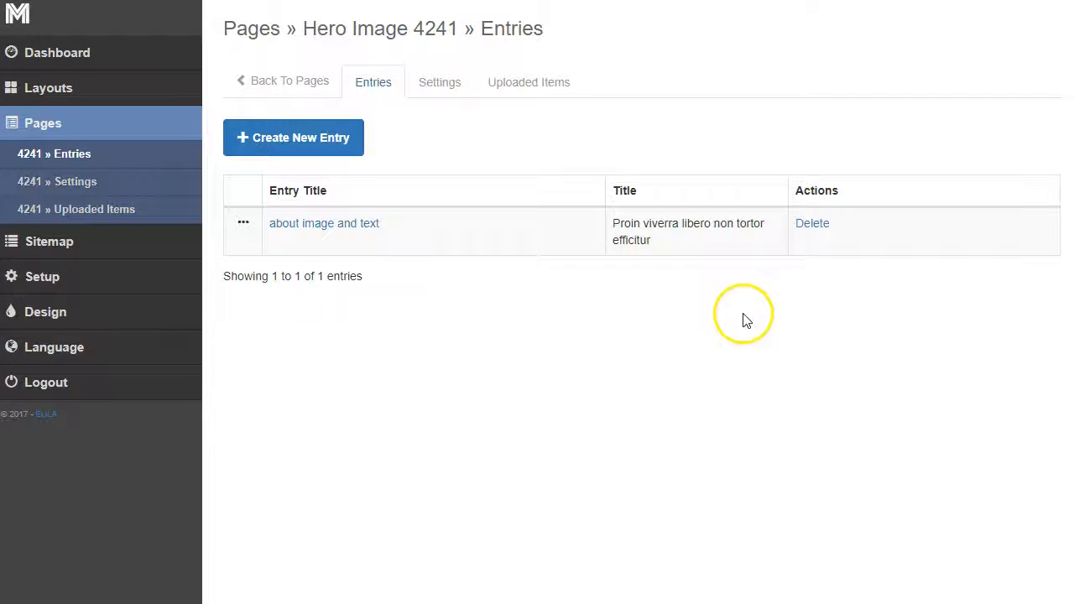
pyautogui.click(341, 225)
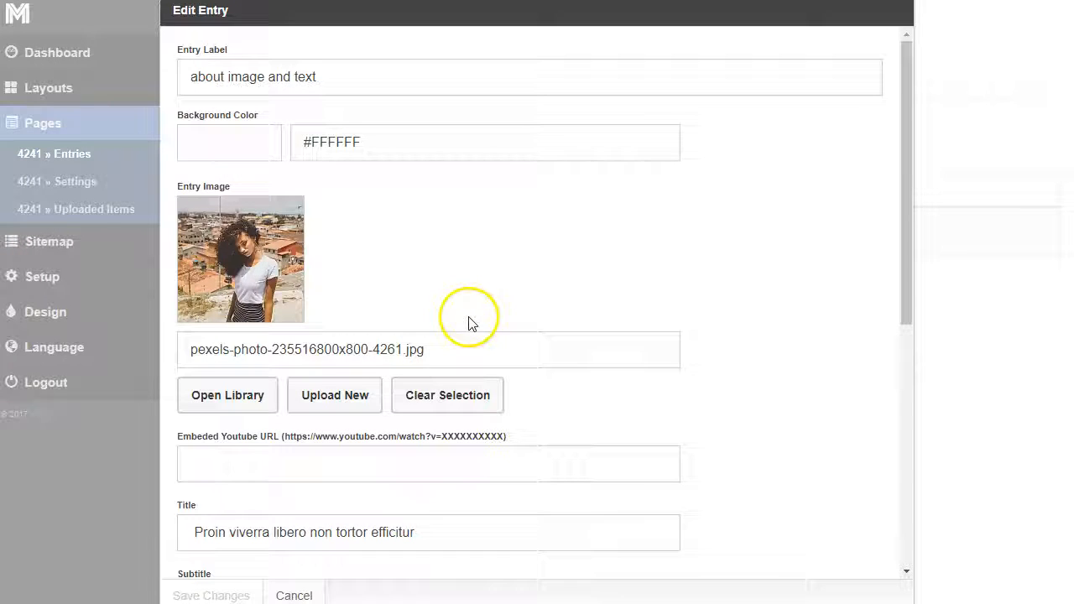
pyautogui.scroll(-3, 336, 378)
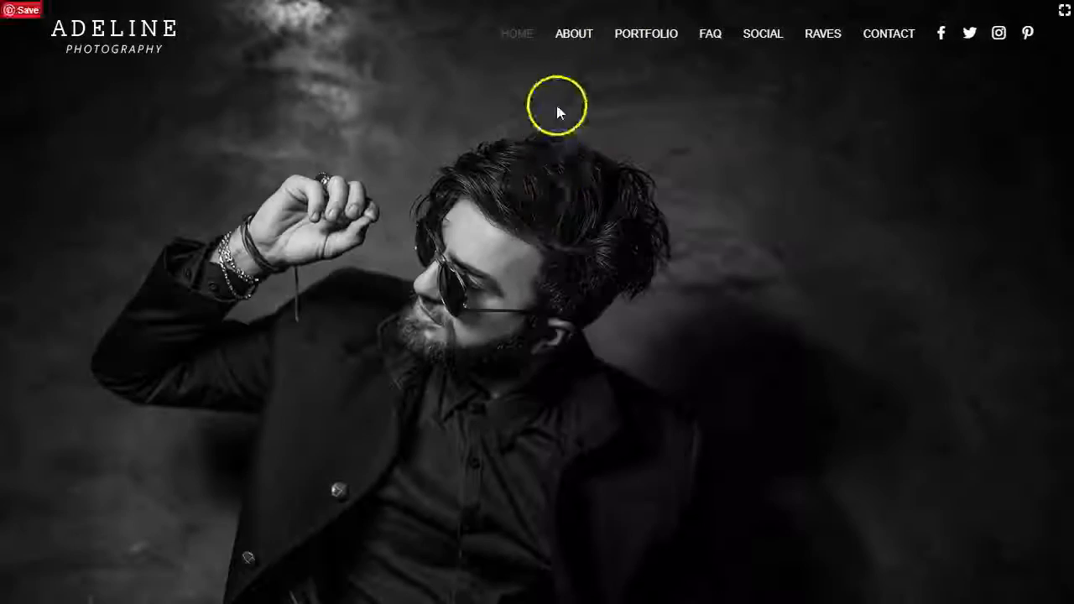
pyautogui.scroll(-8, 554, 168)
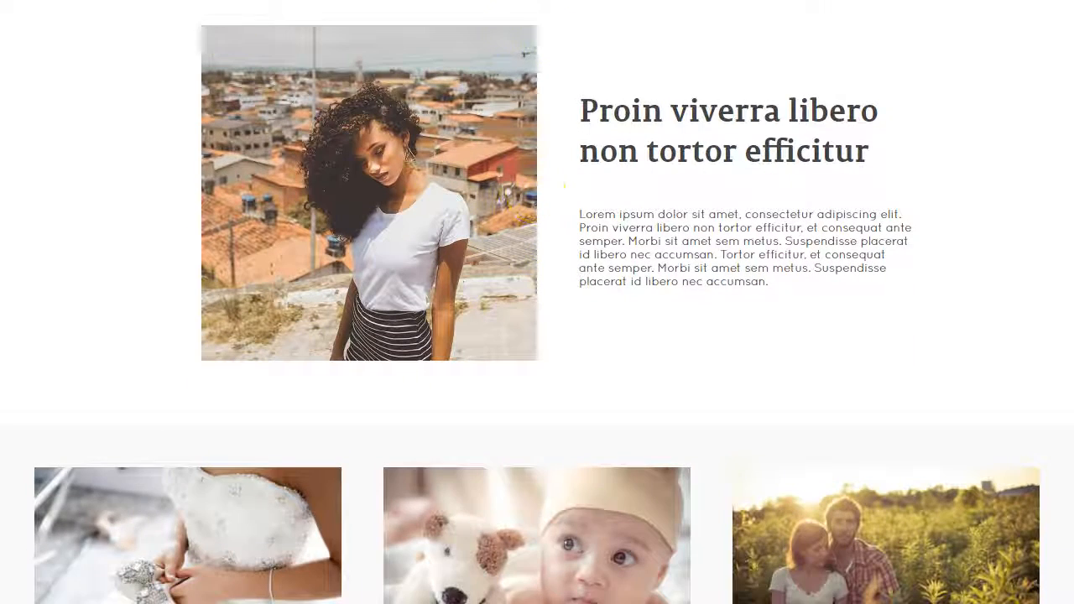
pyautogui.scroll(10, 583, 264)
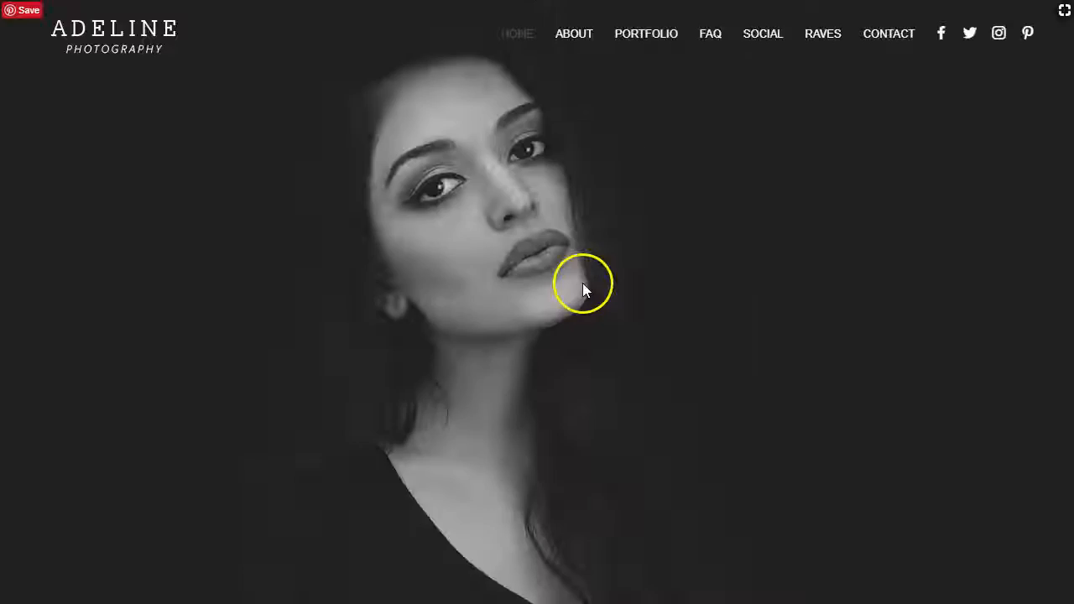